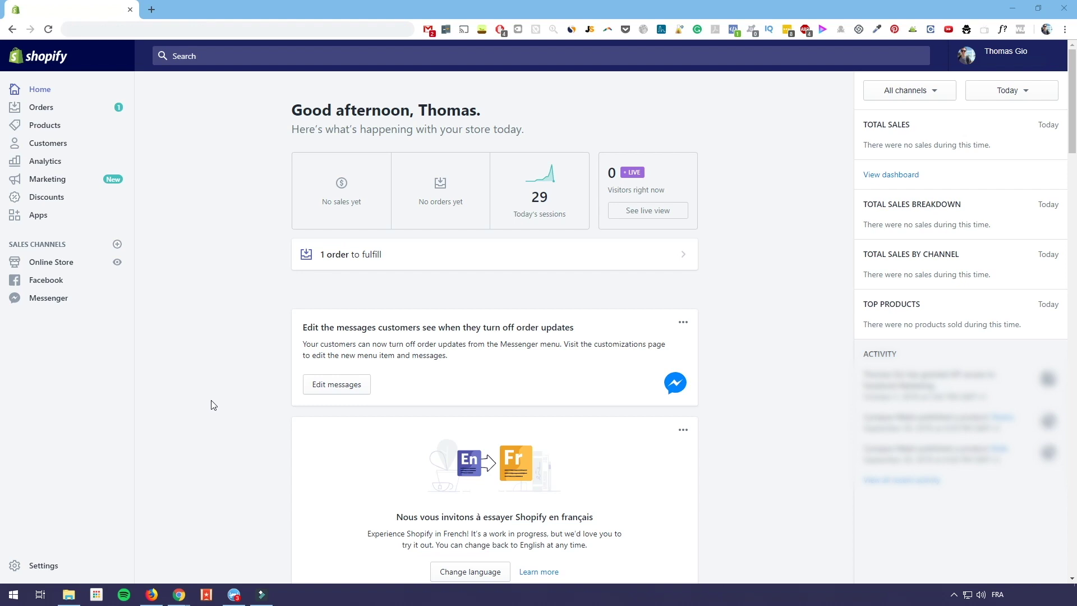
Step: Create a new marketing campaign using the Facebook carousel ad type
click(62, 179)
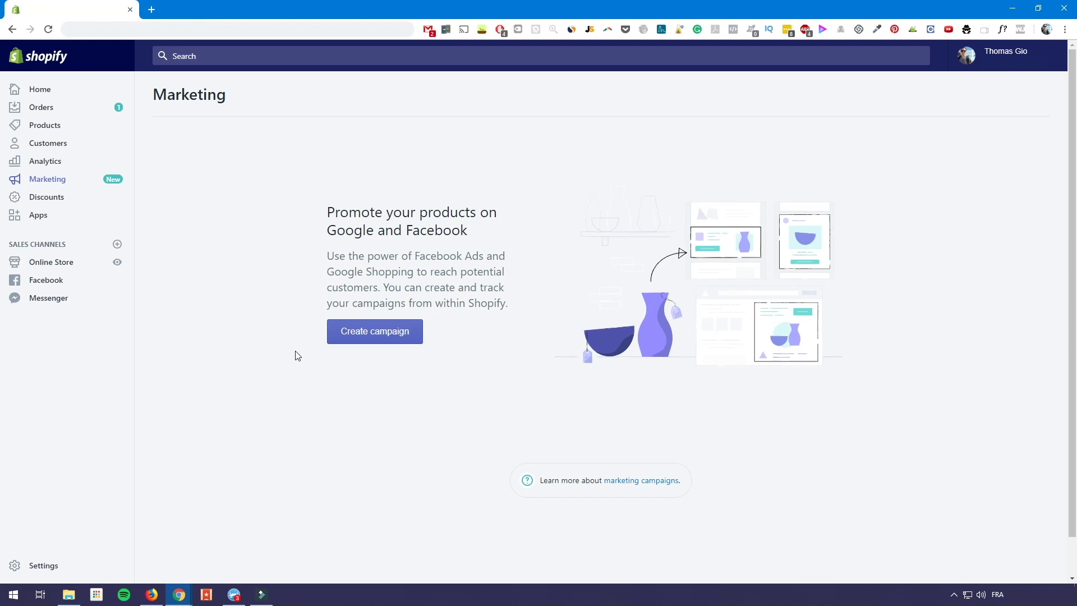
click(365, 340)
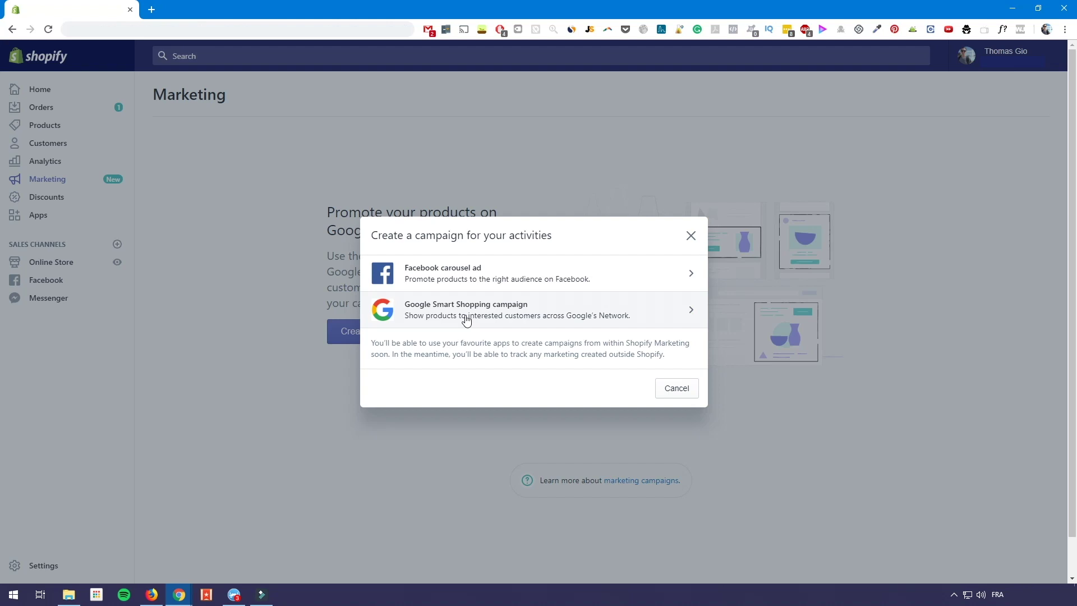
click(503, 276)
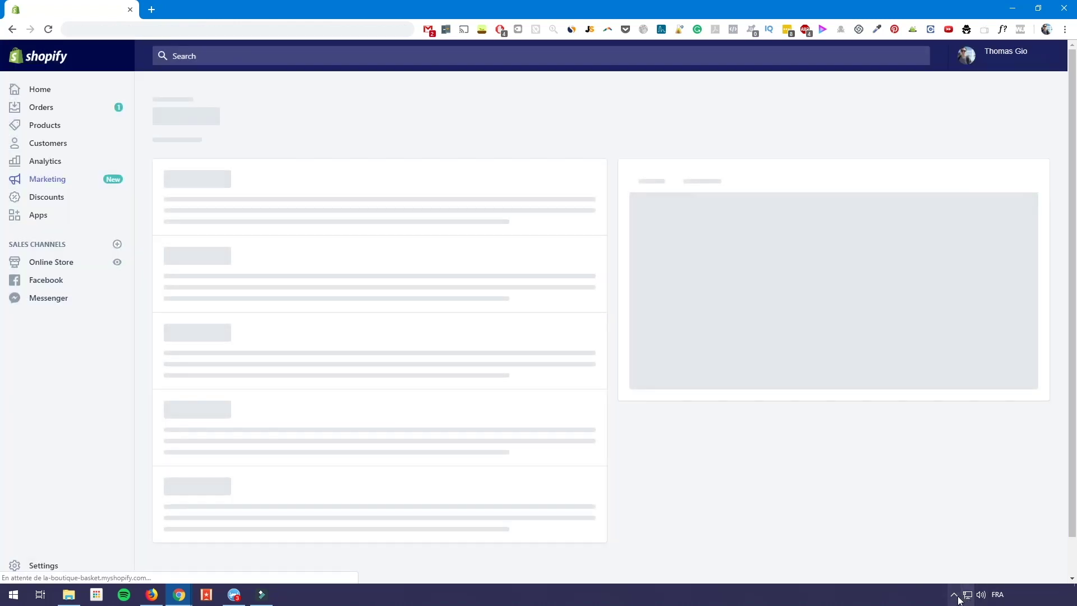
click(954, 596)
click(805, 523)
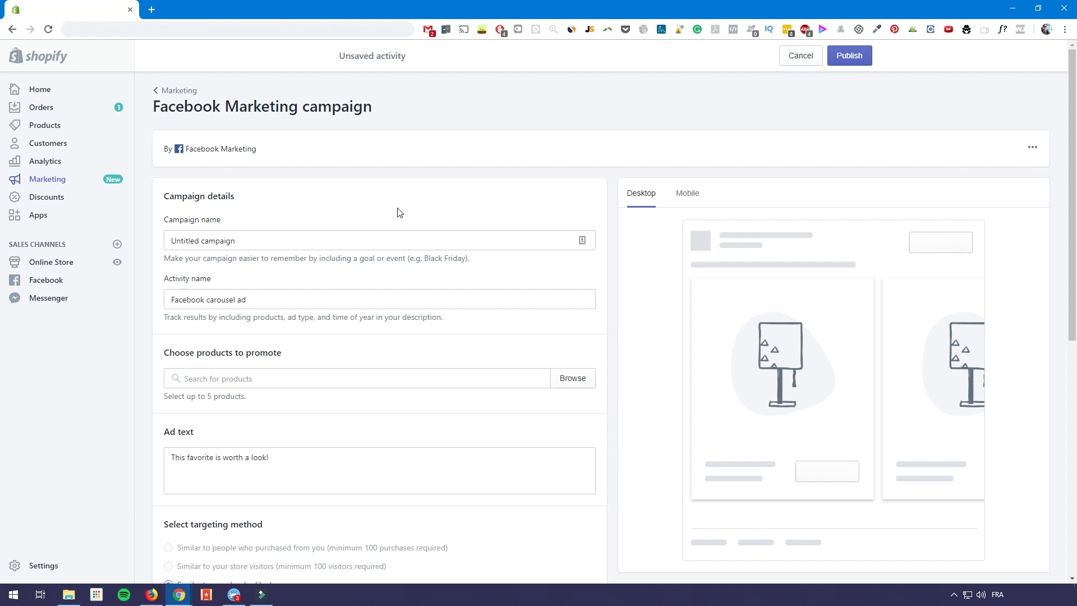
Step: Examine the campaign name and activity name fields in the Facebook campaign details
scroll(365, 212, down, 2)
click(163, 138)
triple_click(261, 128)
click(252, 173)
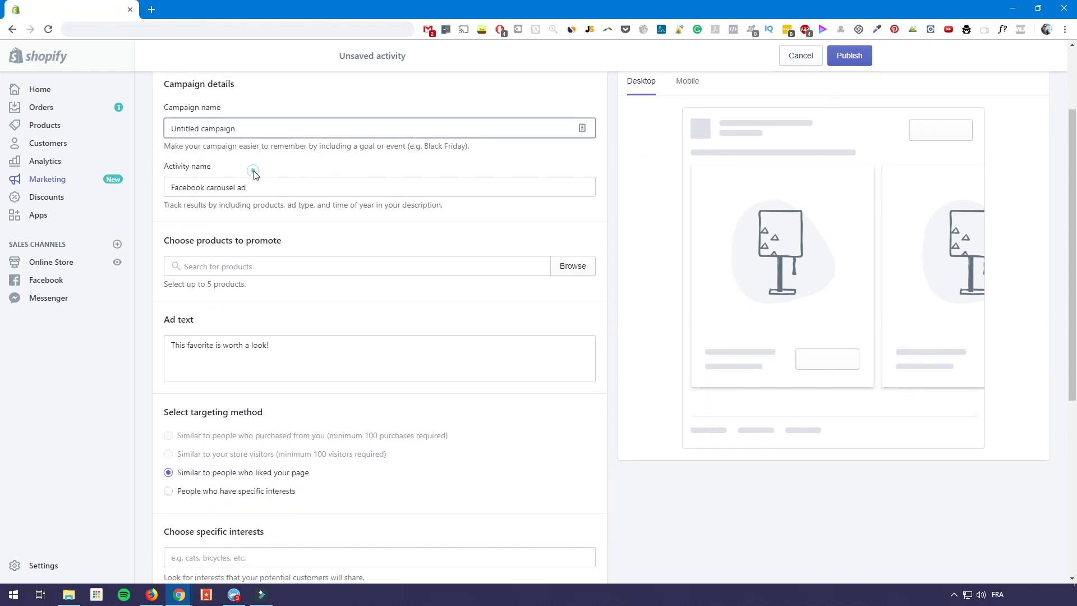
triple_click(247, 188)
click(250, 166)
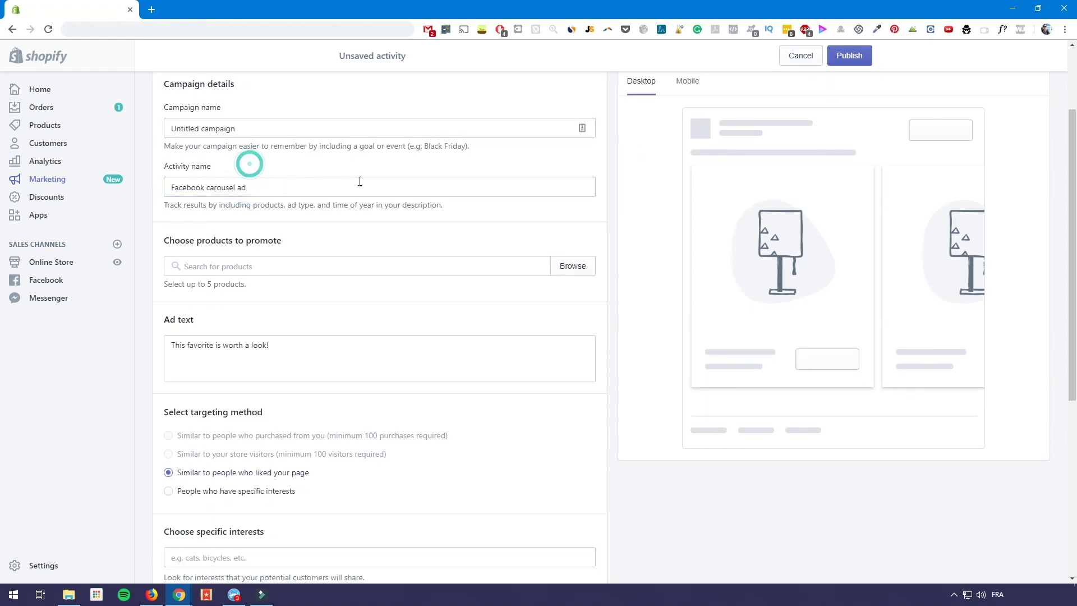
drag(250, 187, 168, 187)
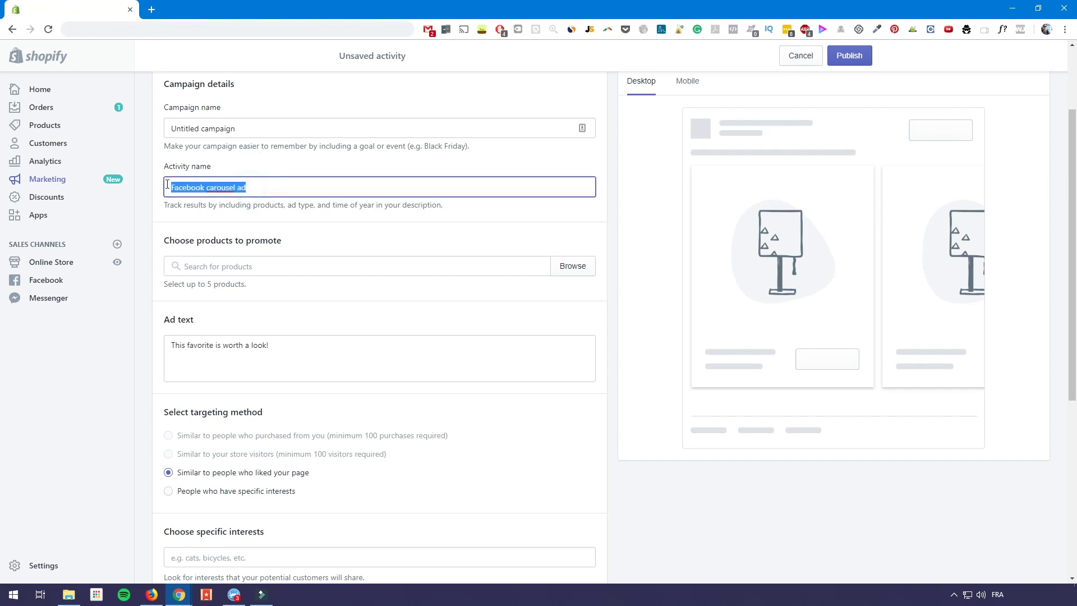
click(351, 225)
scroll(347, 253, up, 2)
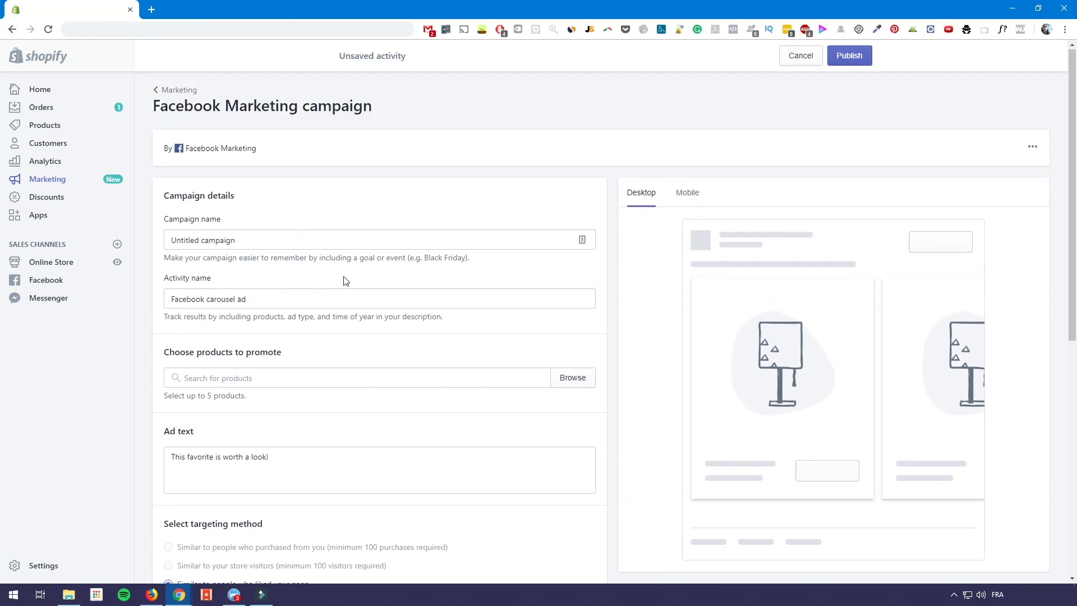
Step: Add the first, second and seventh products in the product list to the ad and refresh the ad preview
scroll(354, 269, down, 1)
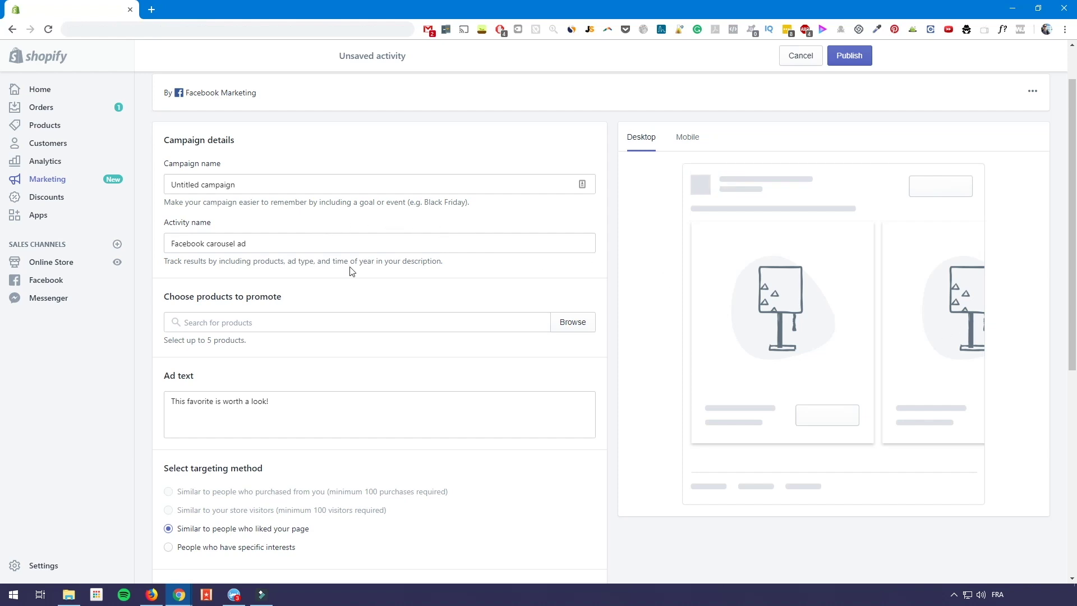
scroll(351, 271, down, 2)
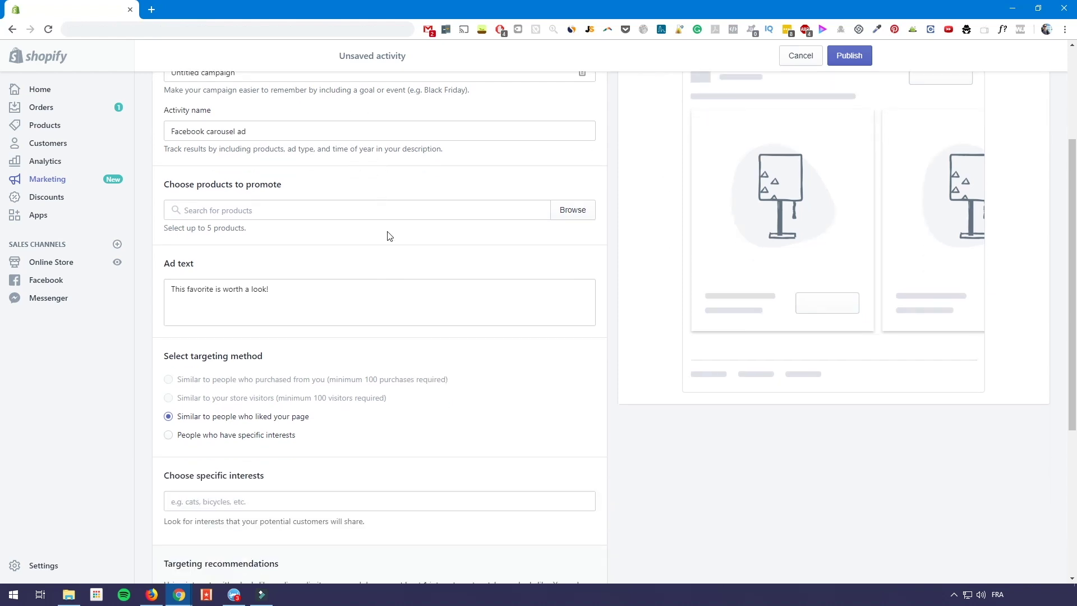
click(317, 211)
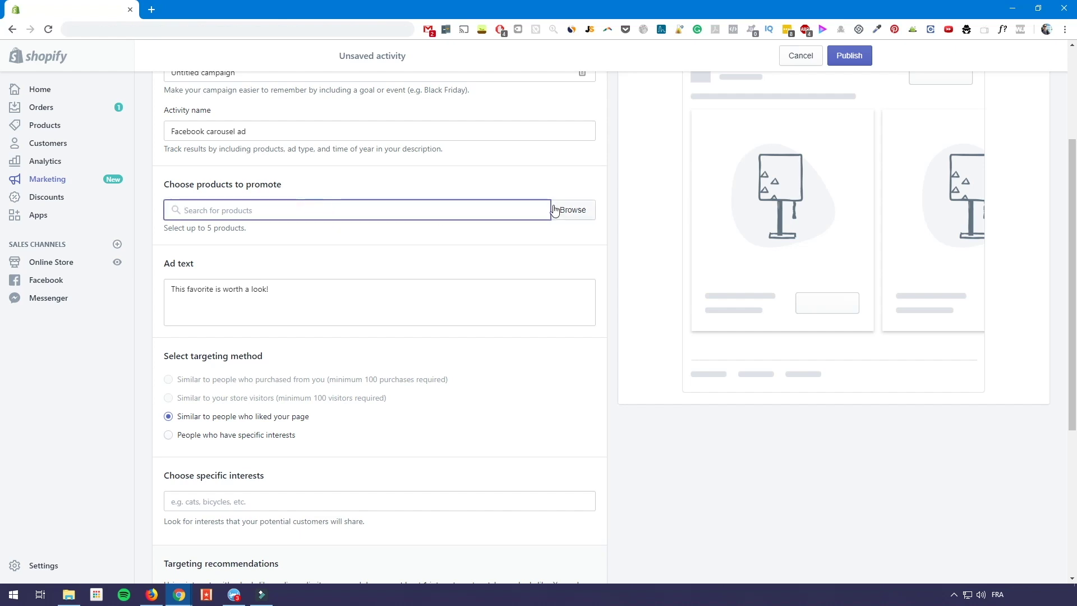
click(587, 215)
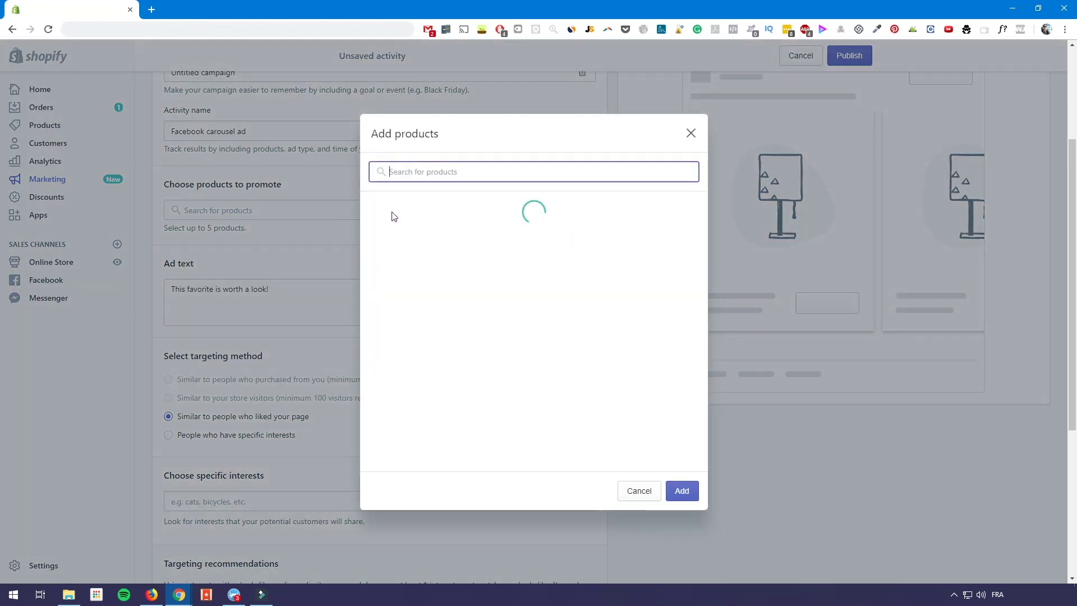
click(373, 210)
click(373, 250)
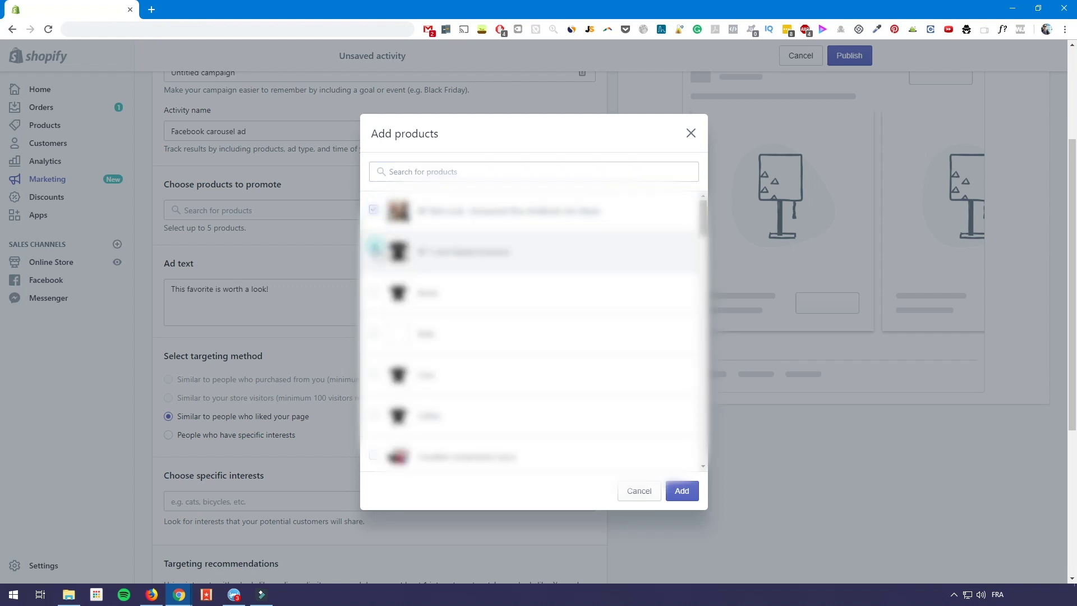
click(373, 456)
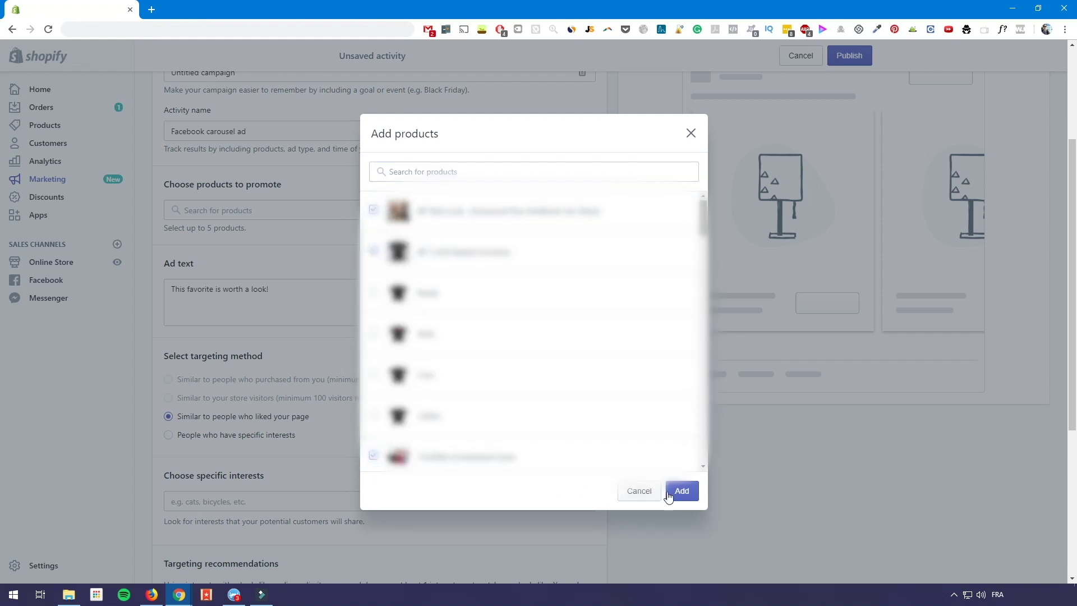
click(680, 491)
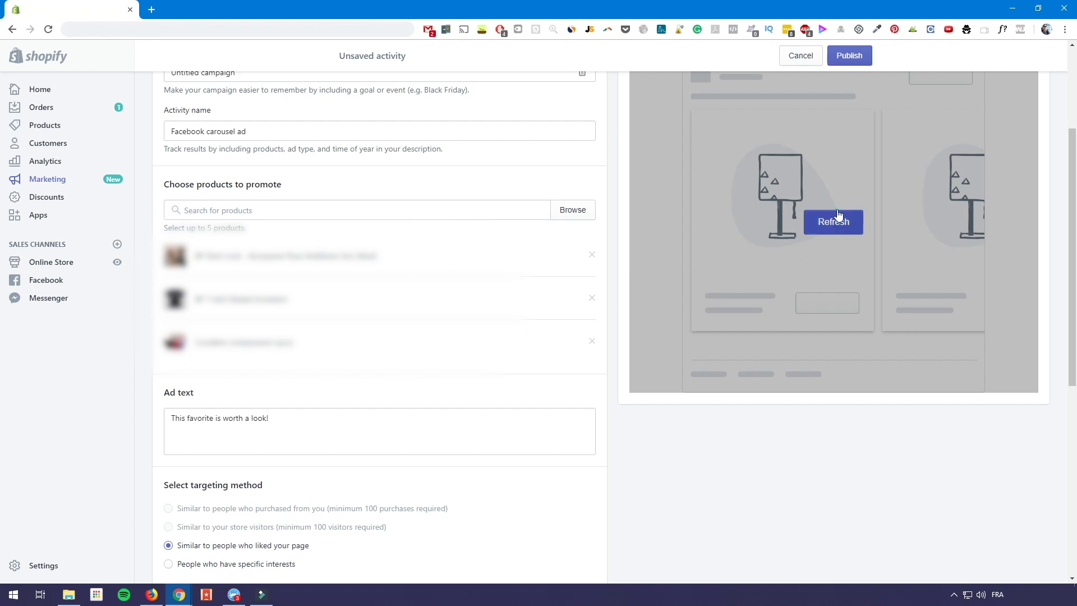
scroll(699, 285, up, 1)
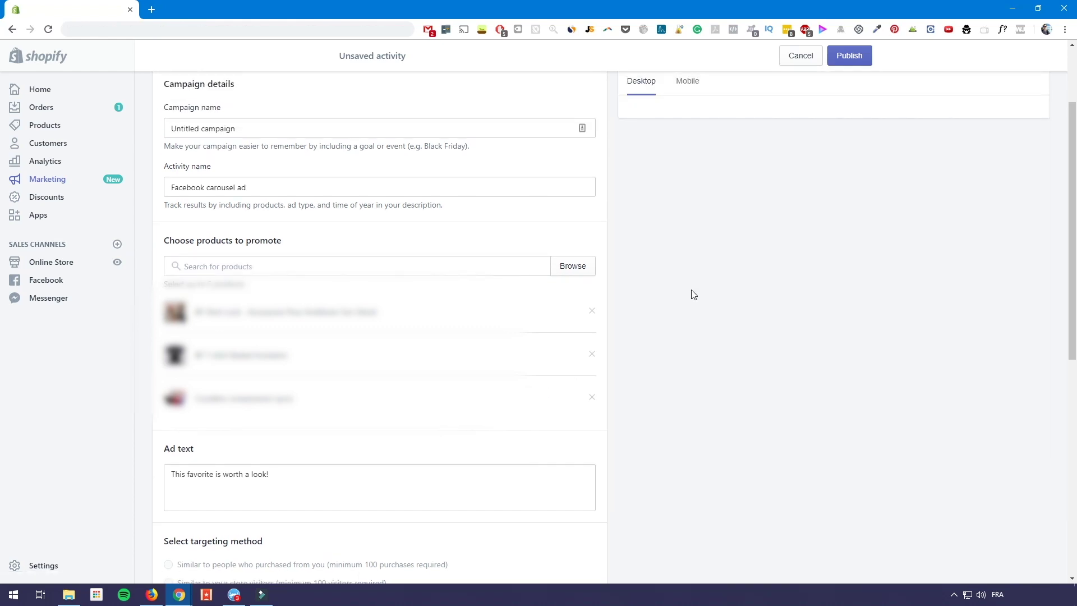
Step: Replace the ad text with "Venez découvrir nos nouveaux produits !"
scroll(227, 381, down, 2)
drag(185, 360, 295, 369)
text(V)
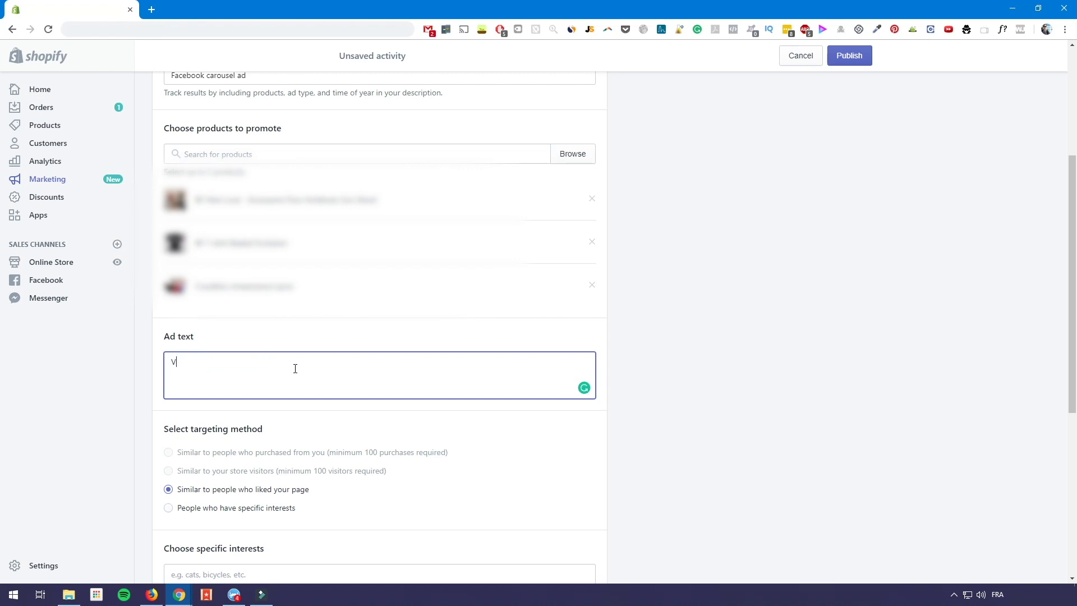
text(enez découvrir nos nouveaux produits !)
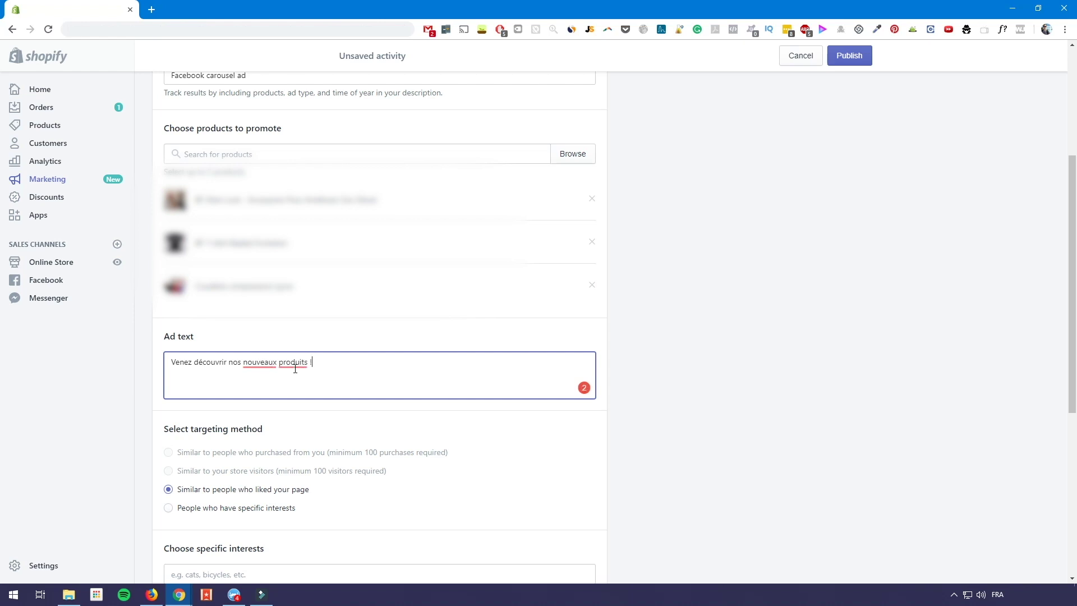
Step: Review the targeting options and set the targeting method to "People who have specific interests"
scroll(360, 384, down, 1)
scroll(359, 383, down, 1)
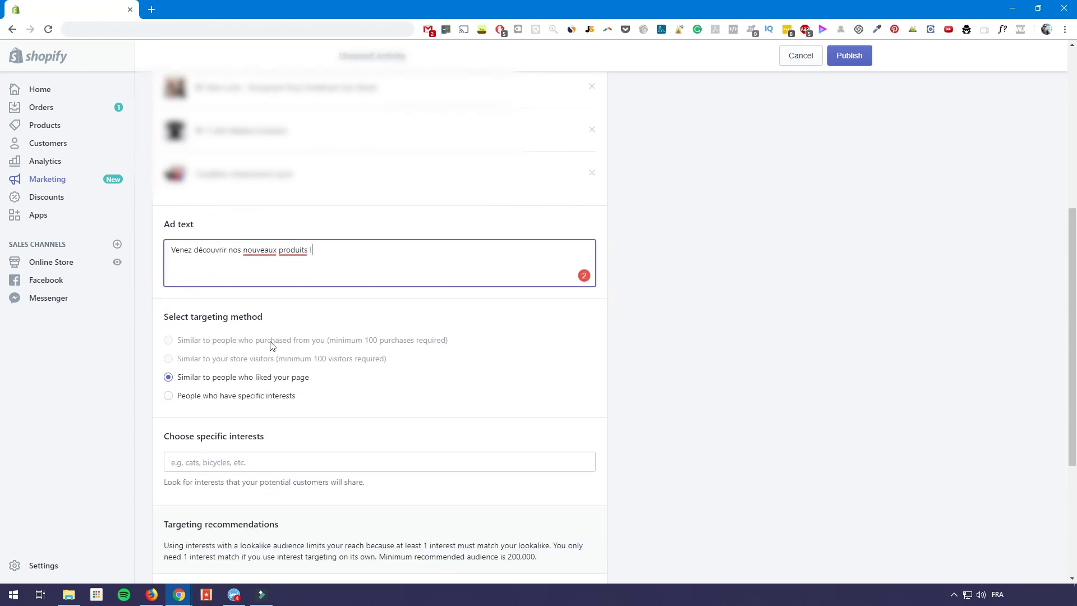
drag(314, 378, 166, 380)
click(311, 381)
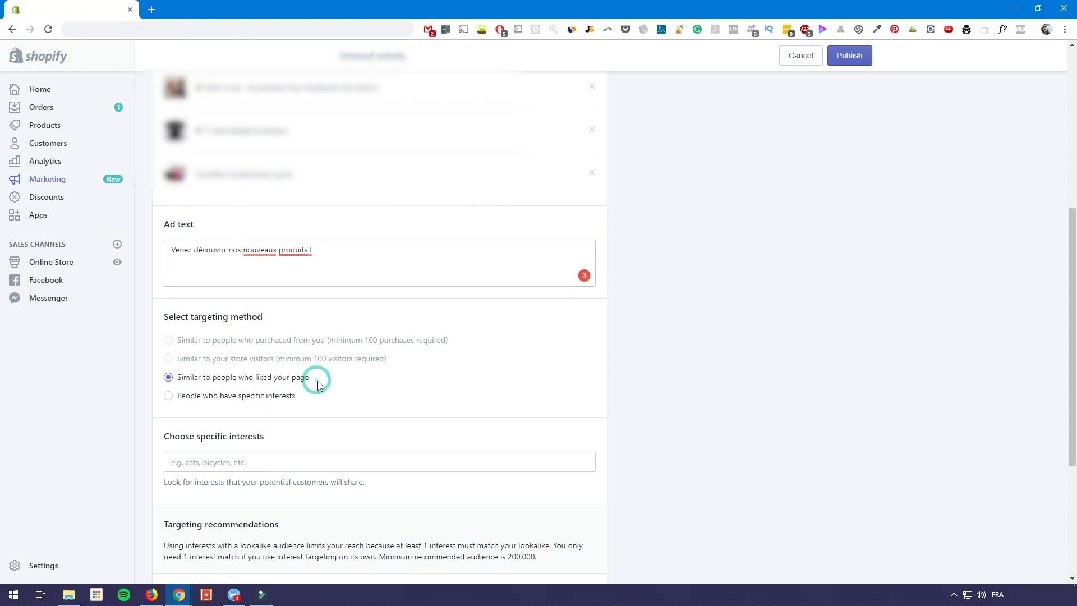
drag(311, 383, 191, 381)
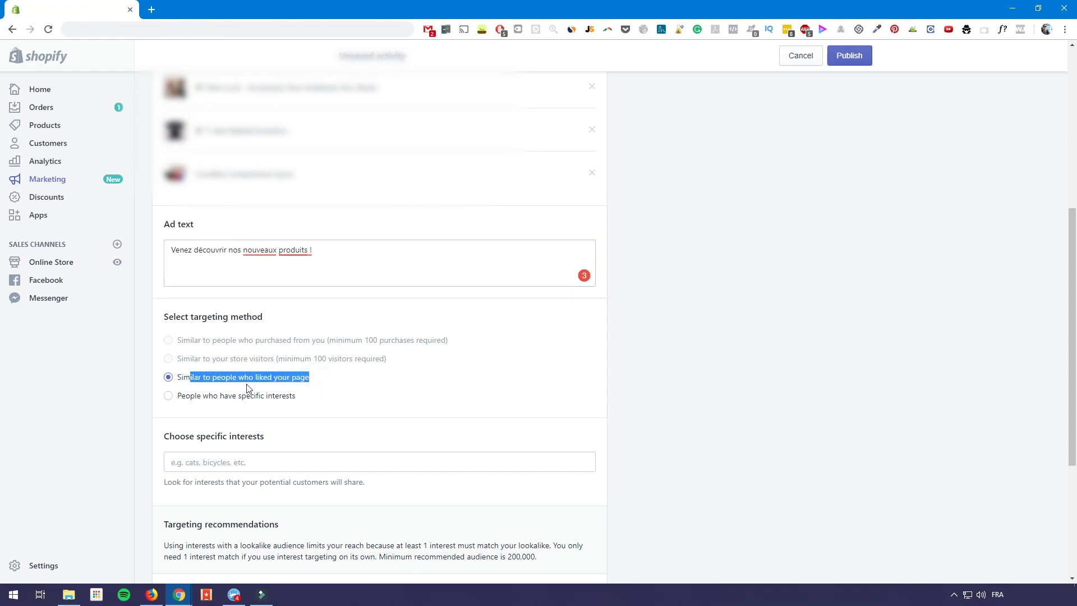
click(312, 387)
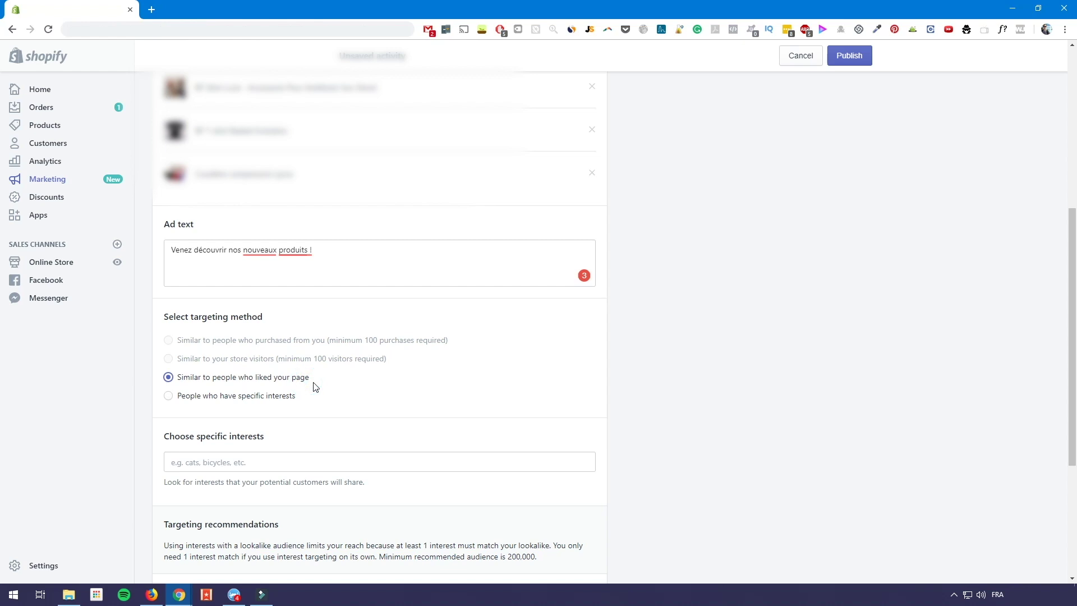
scroll(313, 386, down, 1)
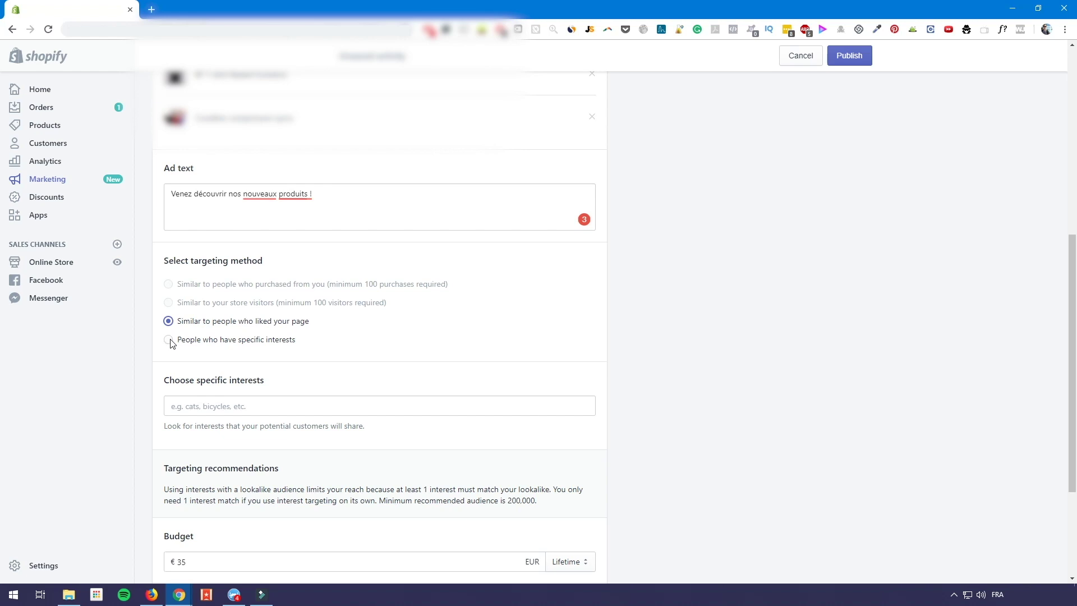
click(167, 339)
Step: Search the specific interests for "chats" and look through the suggested audiences
click(174, 405)
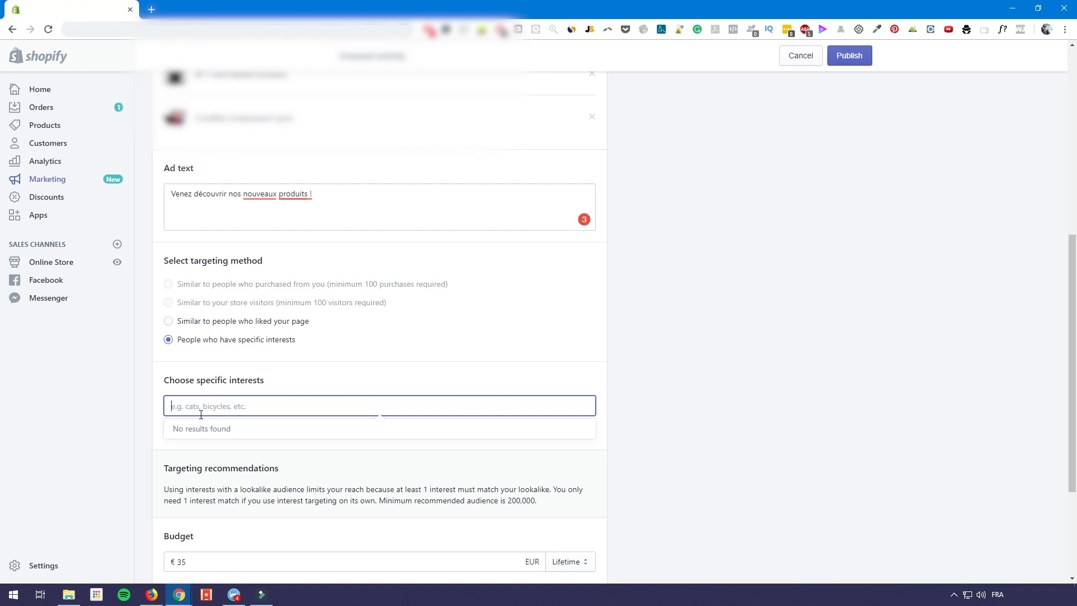
text(chats)
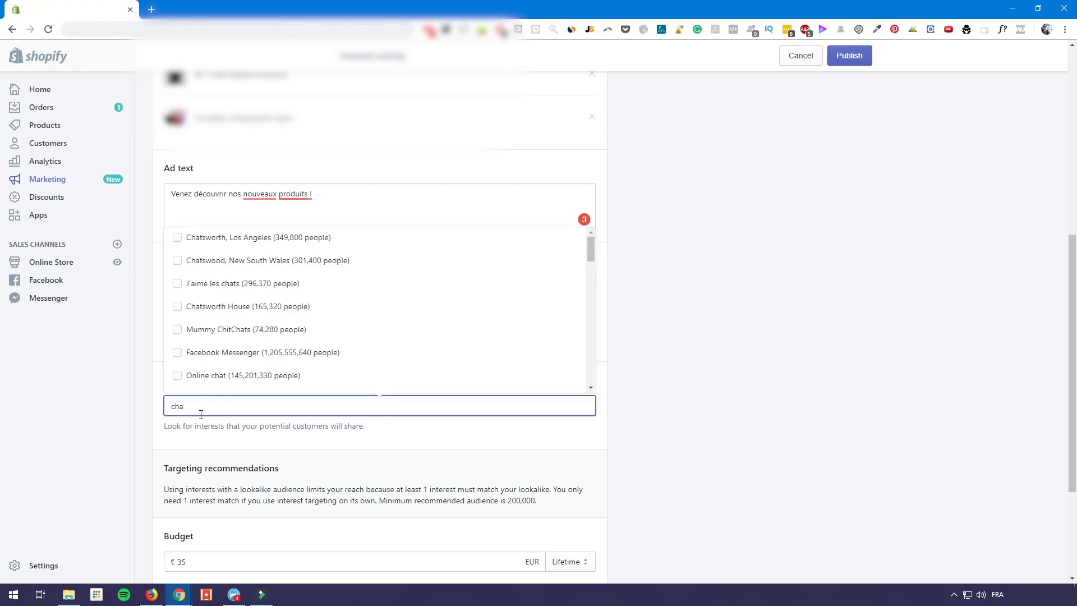
key(BackSpace)
key(BackSpace)
text(at)
text(hats)
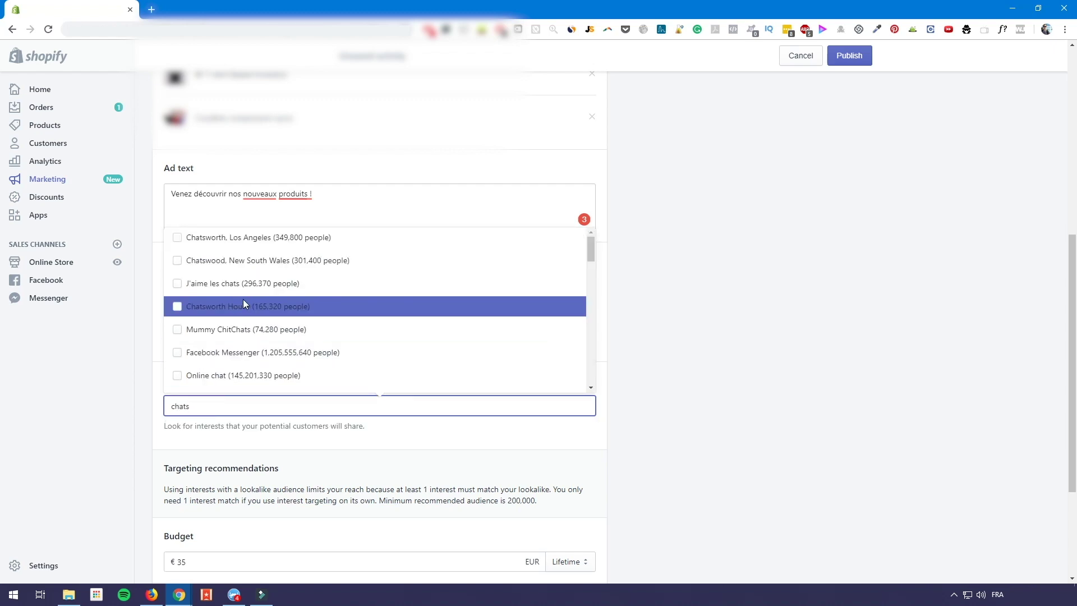
scroll(337, 291, down, 1)
scroll(365, 301, up, 1)
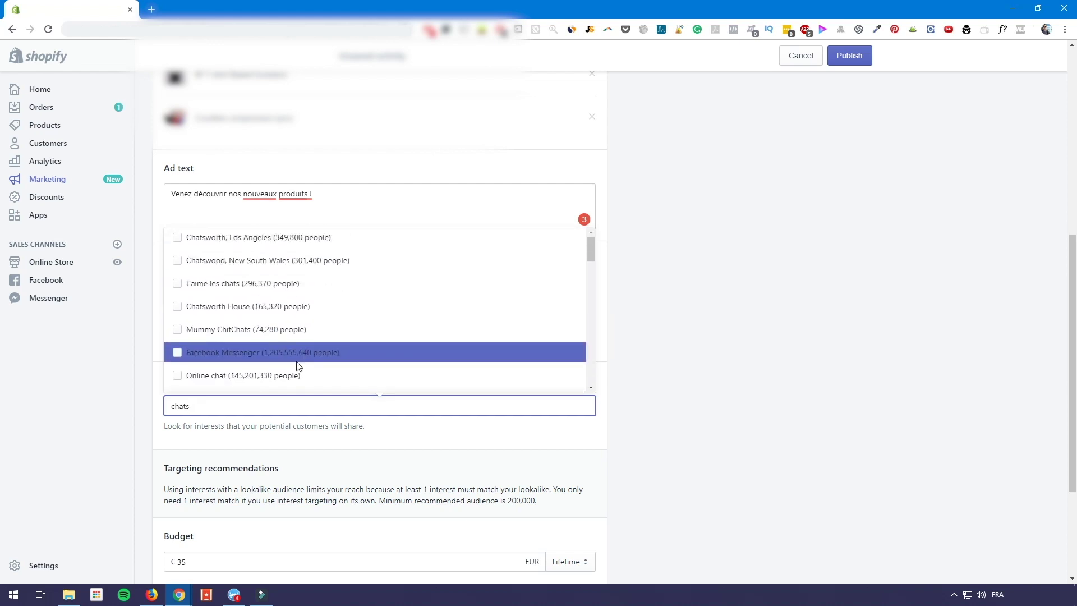
scroll(269, 359, down, 1)
scroll(280, 348, up, 1)
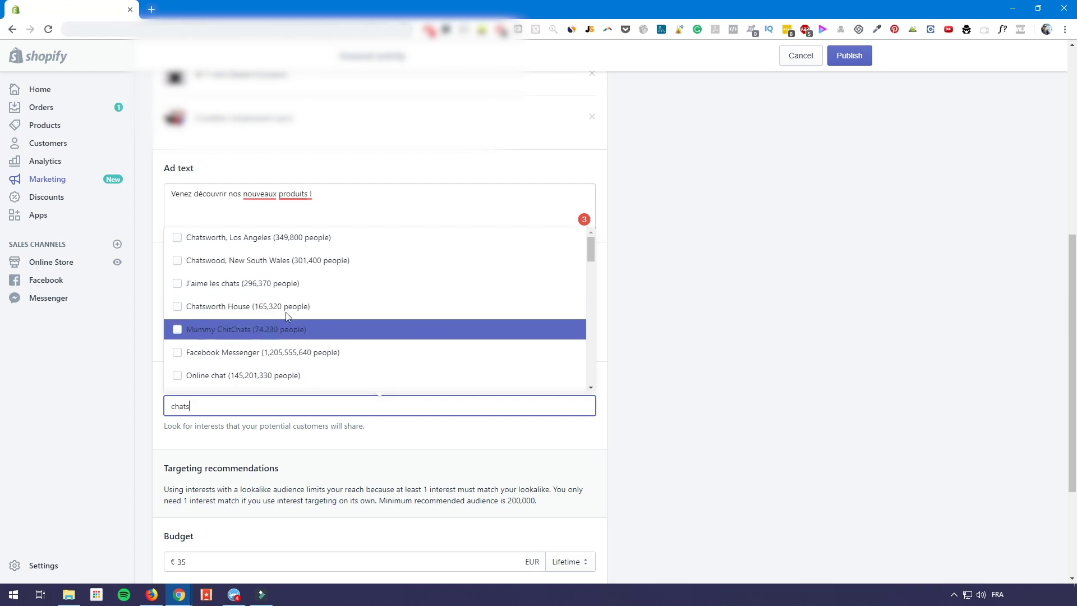
scroll(366, 328, down, 1)
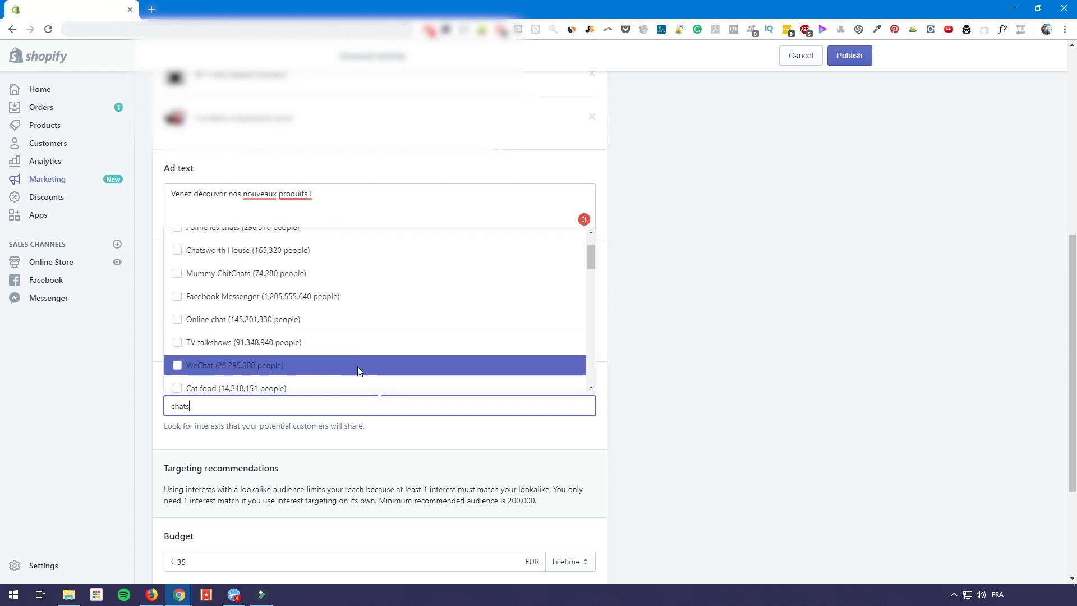
scroll(356, 367, down, 1)
Step: Search the specific interests for "chiens" instead and add the Retriever interest to the targeting
double_click(185, 406)
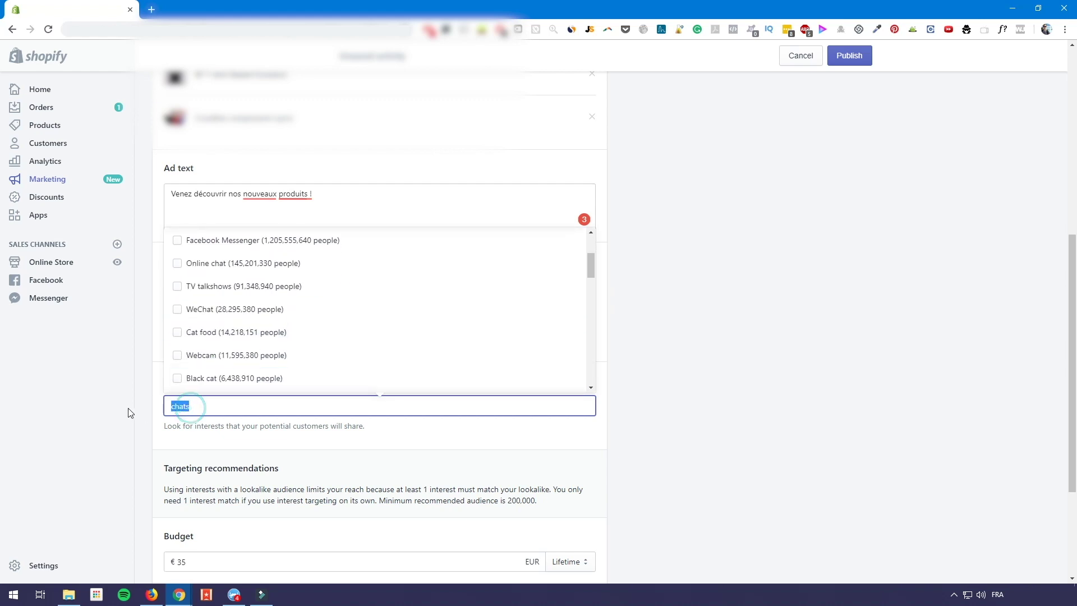
key(BackSpace)
text(chiens)
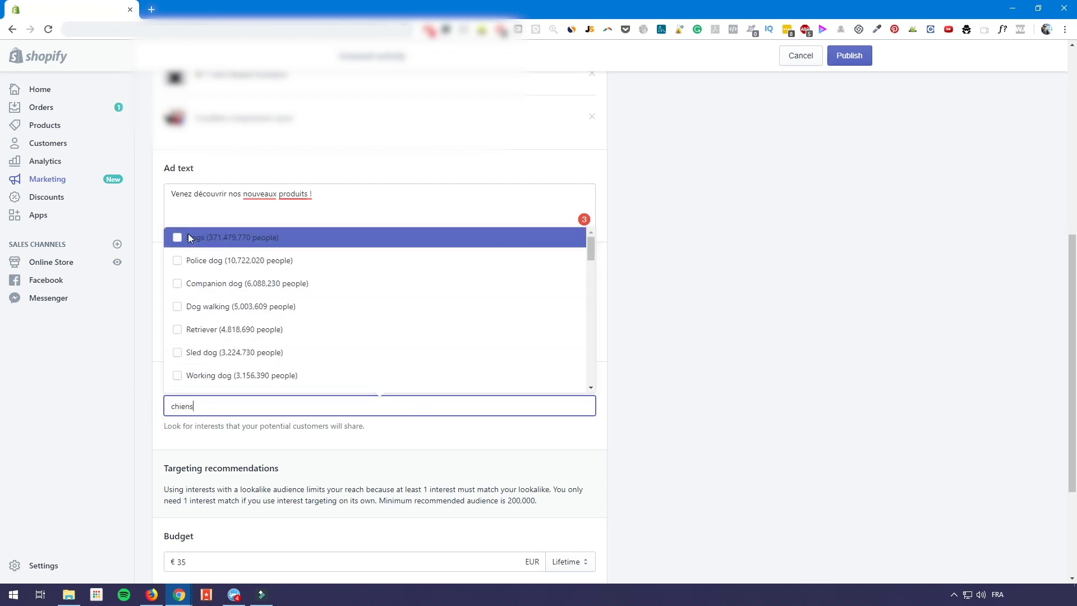
scroll(293, 356, down, 1)
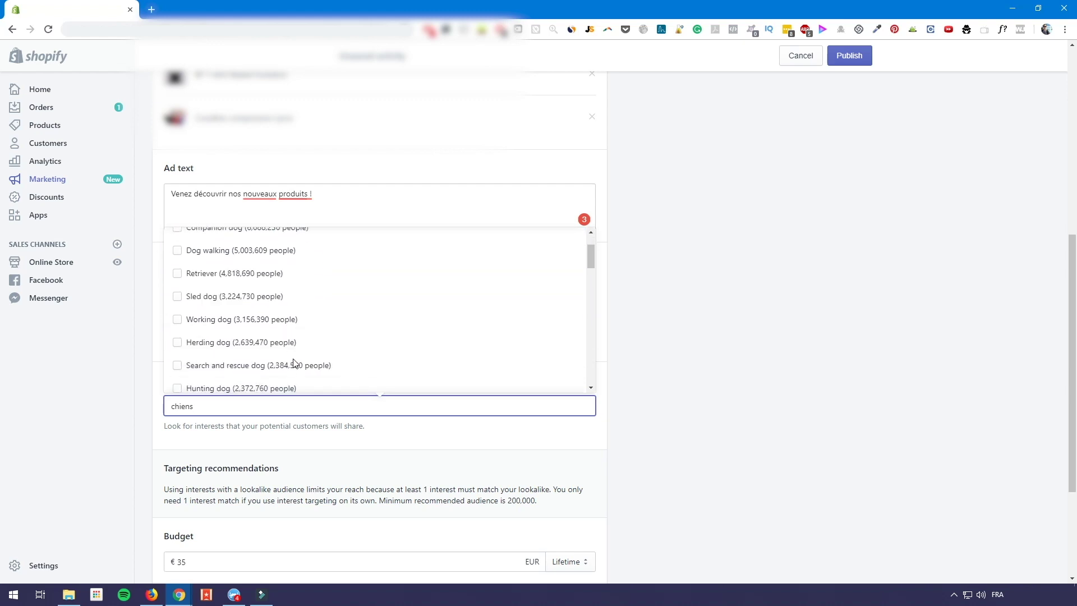
scroll(197, 300, up, 1)
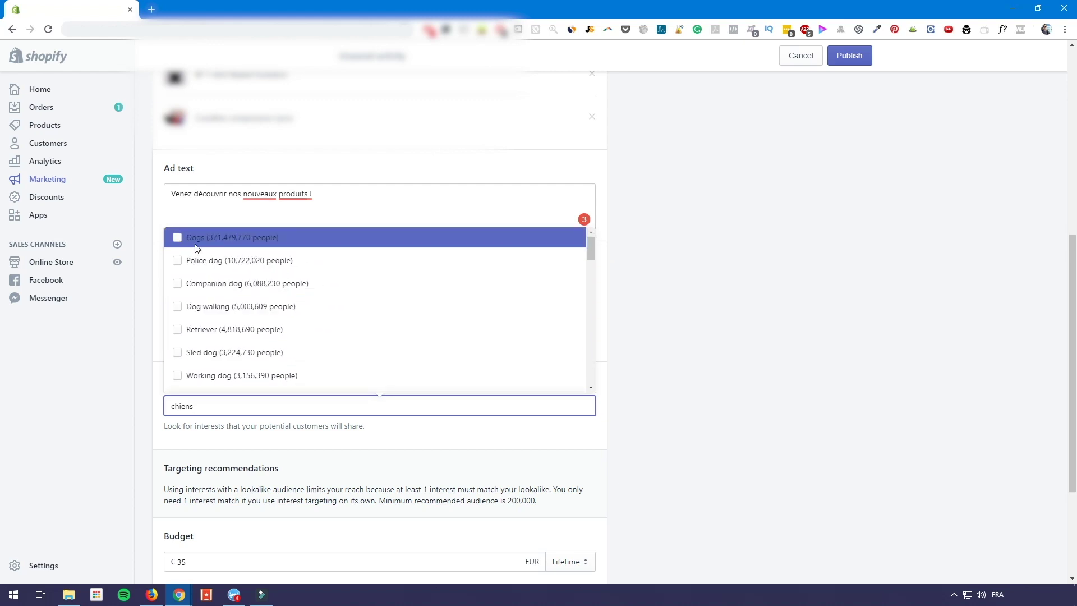
click(176, 329)
click(125, 414)
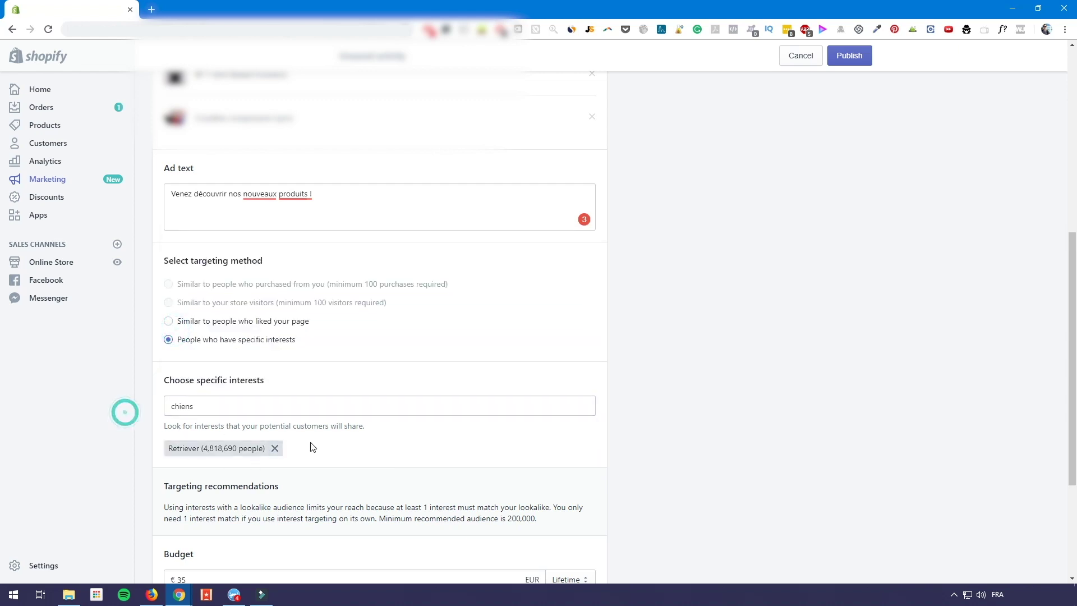
Step: Review the campaign form from the campaign details and targeting methods through to the budget and schedule settings
scroll(313, 442, up, 2)
scroll(364, 448, down, 2)
scroll(401, 459, down, 4)
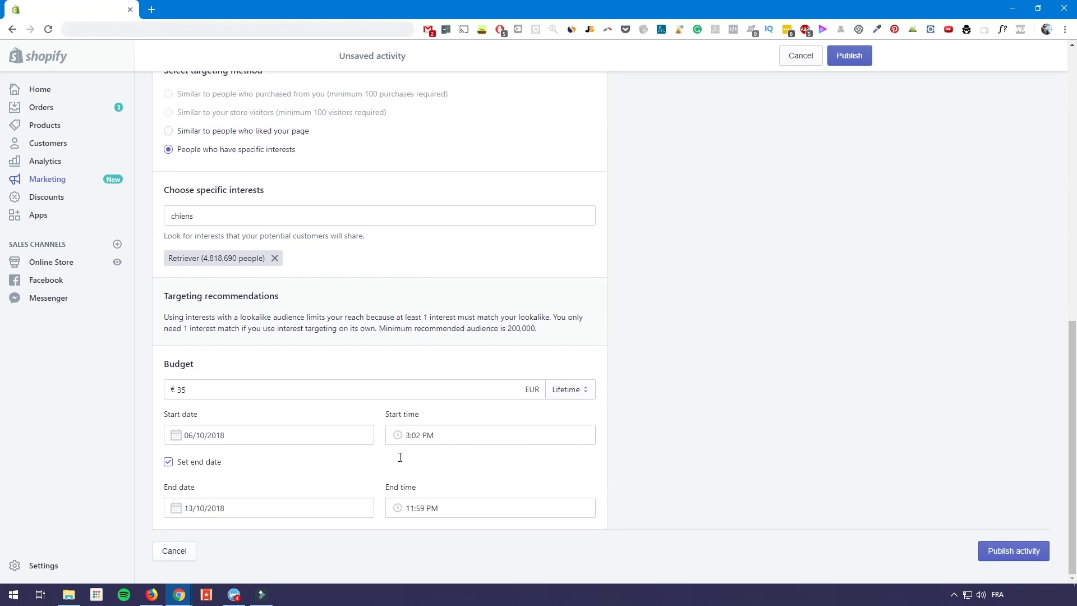
scroll(400, 457, up, 3)
scroll(380, 457, up, 4)
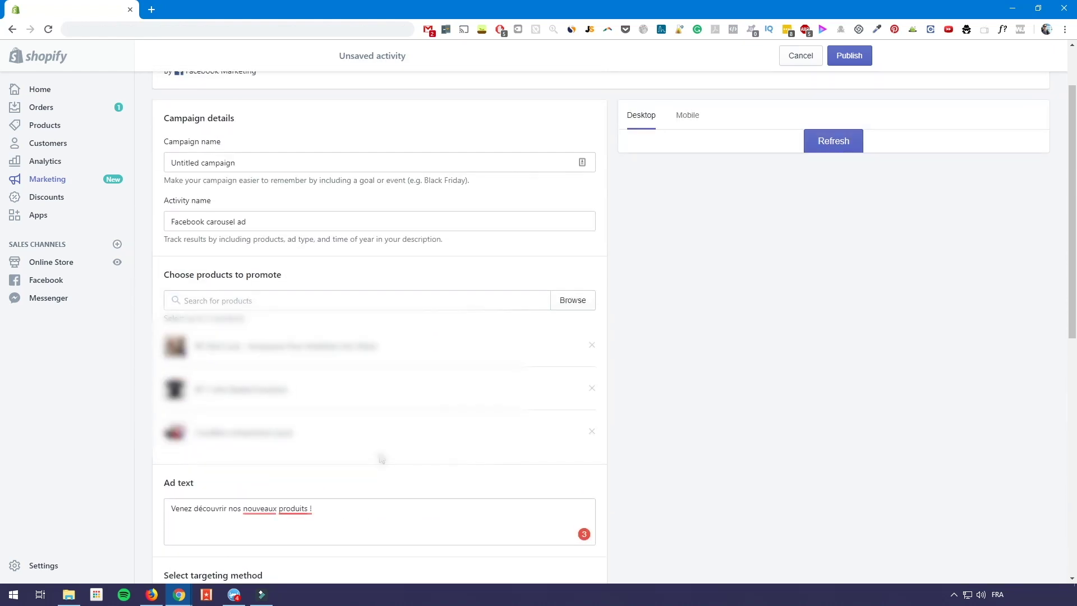
scroll(378, 457, down, 5)
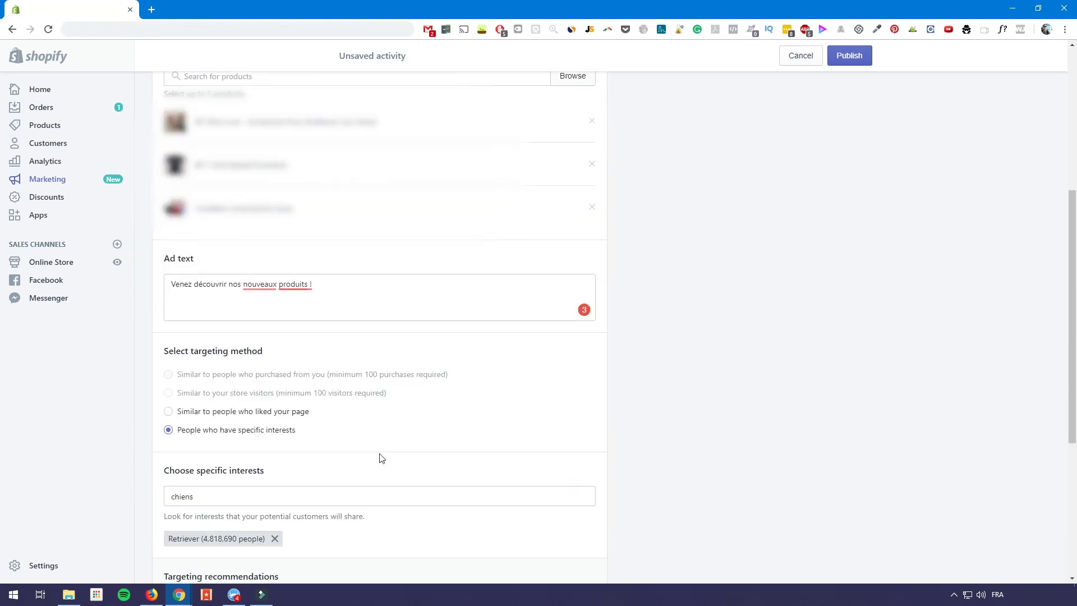
scroll(382, 459, down, 2)
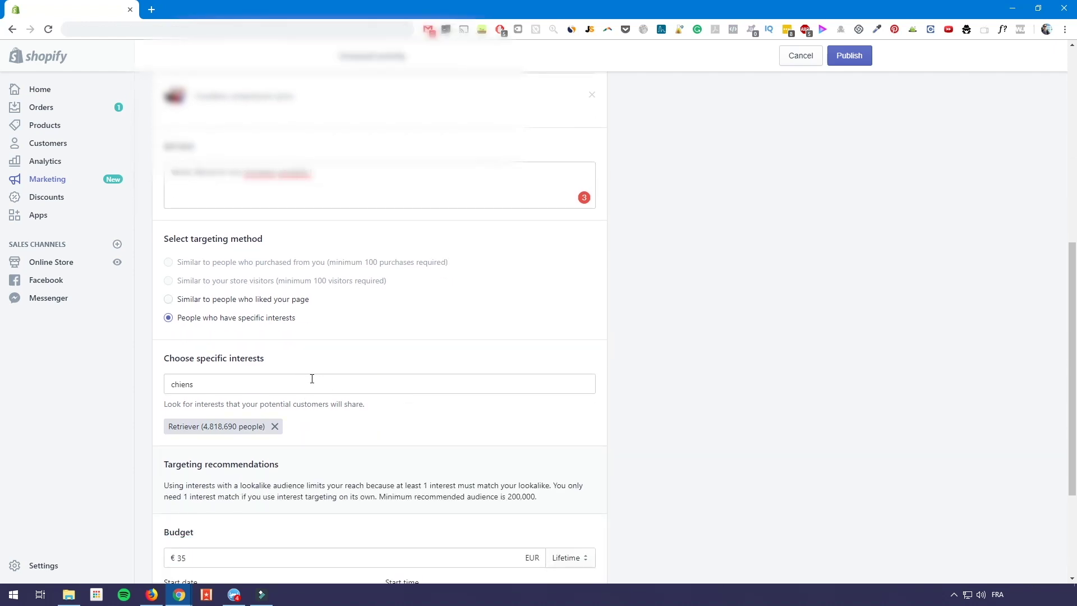
drag(271, 284, 397, 286)
click(325, 282)
click(402, 262)
scroll(488, 370, down, 3)
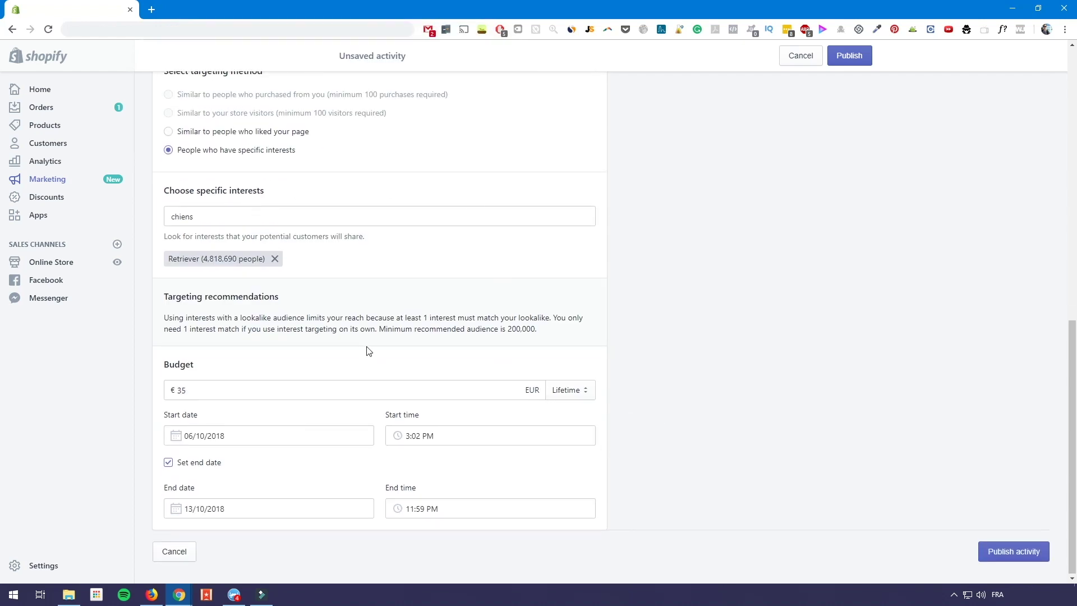
Step: Remove the Retriever interest from the targeting and clear "chiens" from the specific interests search
scroll(337, 365, up, 2)
click(274, 371)
click(168, 243)
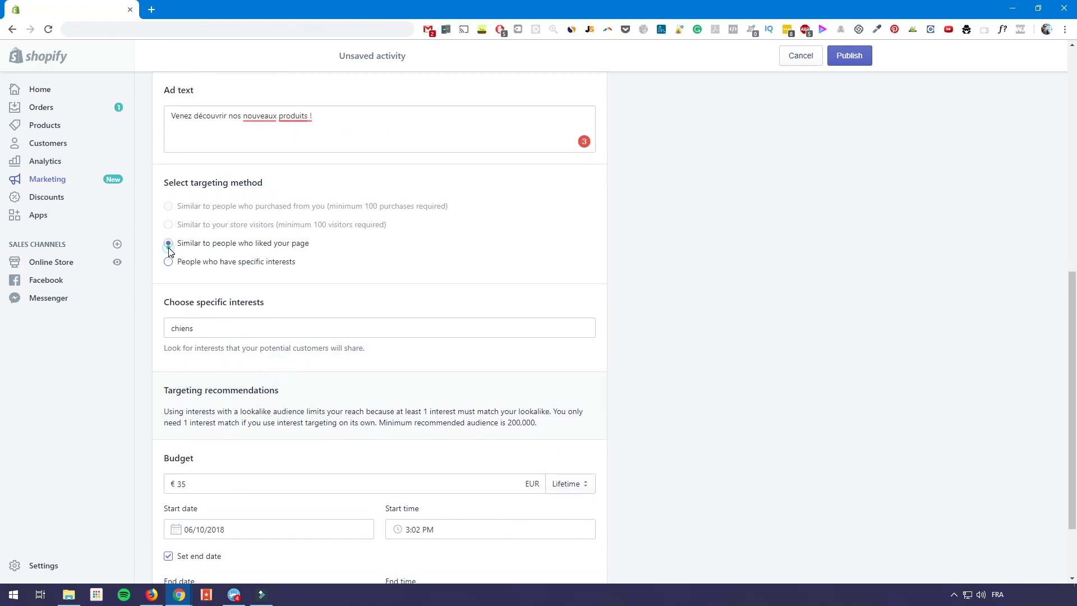
click(230, 263)
click(218, 328)
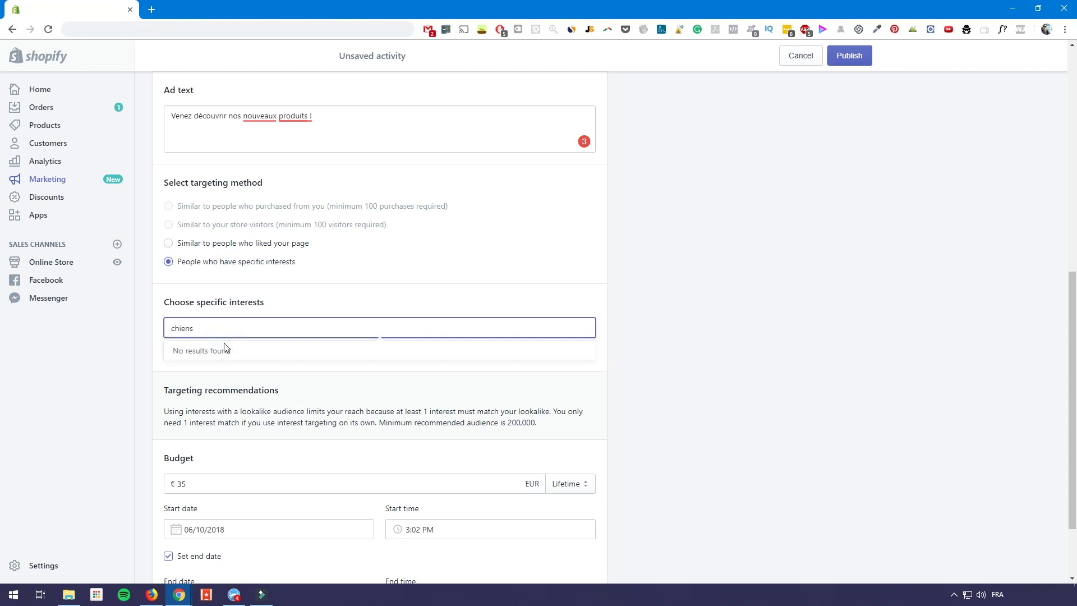
key(BackSpace)
key(BackSpace)
key(BackSpace)
key(BackSpace)
key(BackSpace)
key(BackSpace)
click(659, 344)
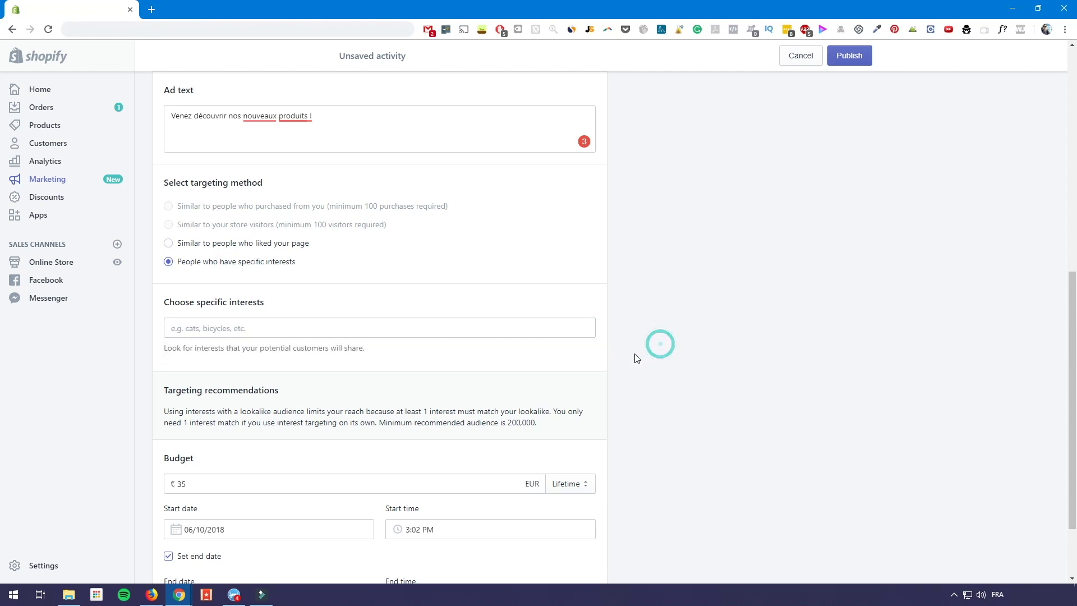
Step: Set the targeting method to "Similar to people who liked your page"
scroll(494, 369, down, 2)
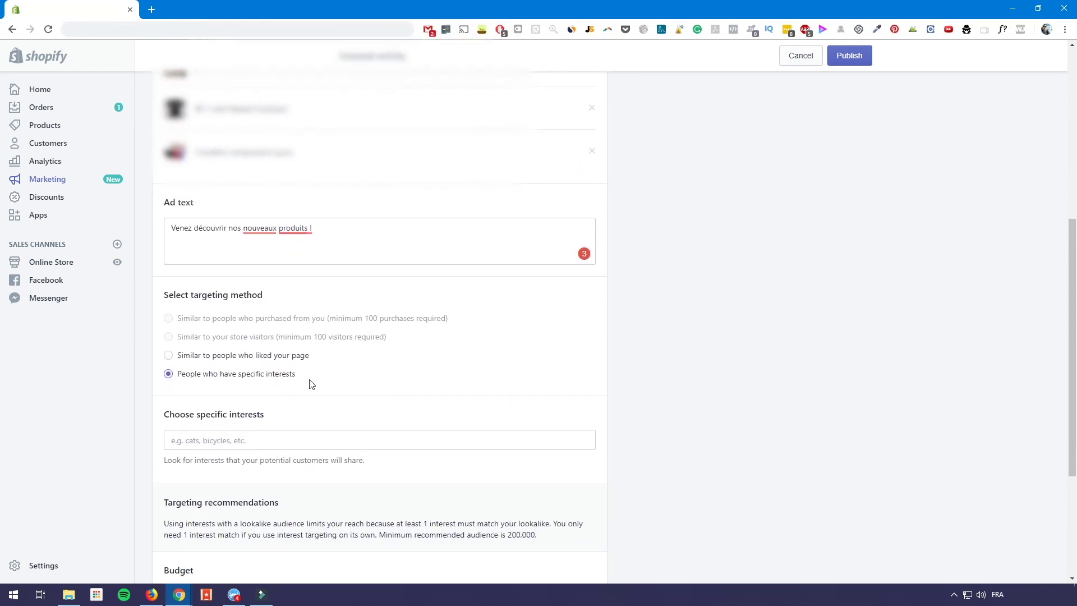
scroll(370, 387, down, 2)
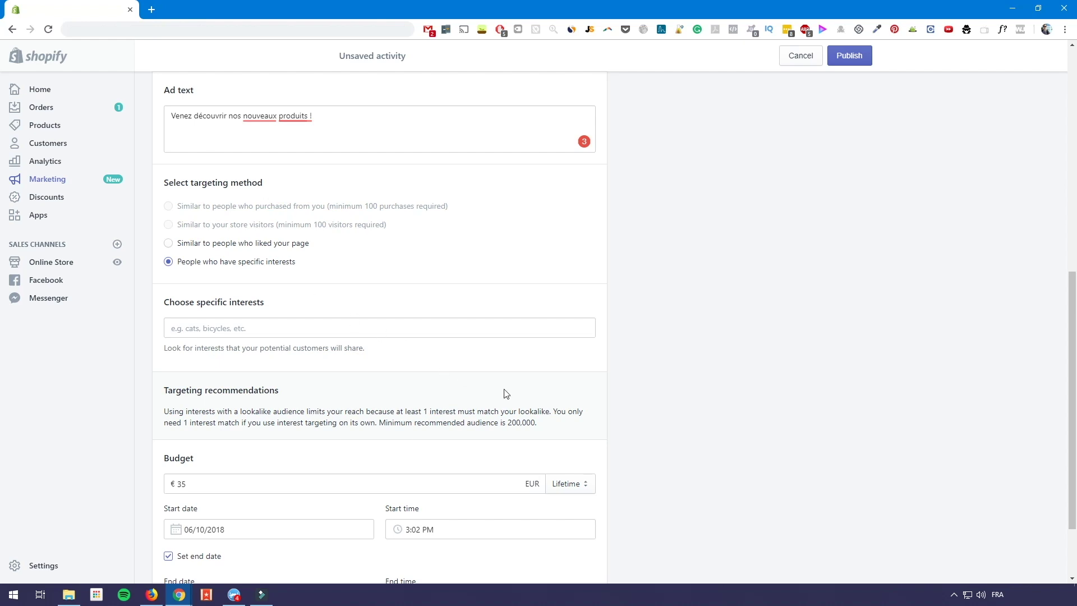
click(194, 245)
Step: Change the budget to Daily and set its amount to 5 EUR
scroll(449, 337, down, 2)
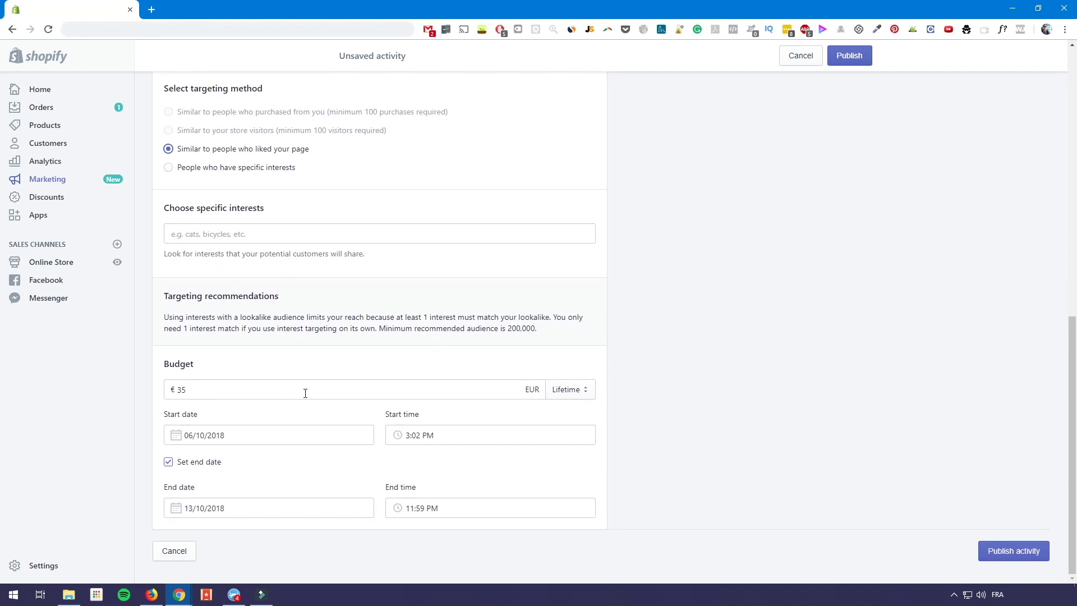
click(585, 390)
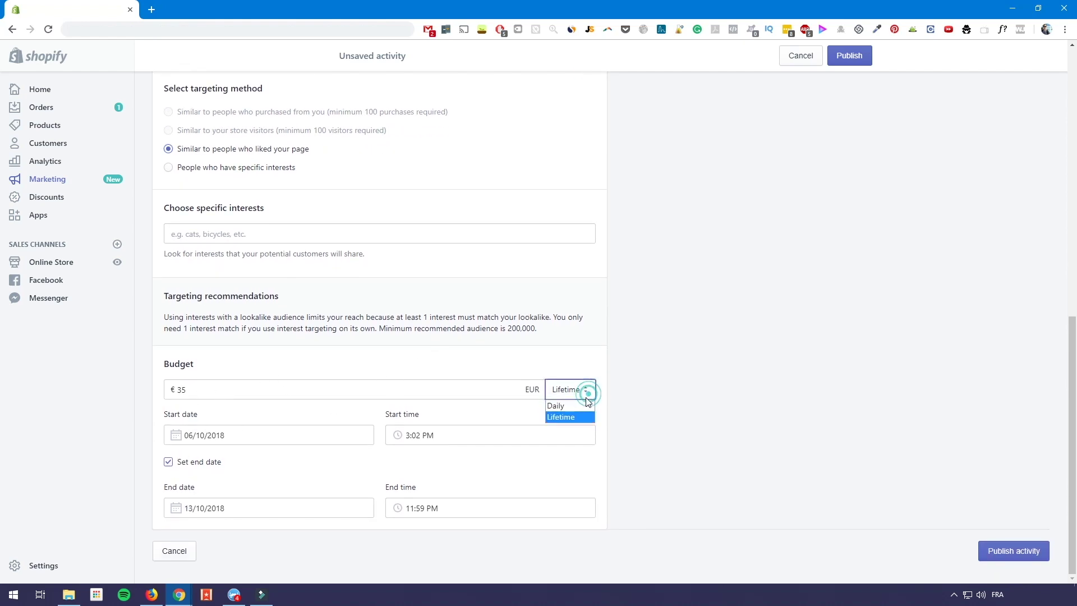
click(572, 405)
click(271, 414)
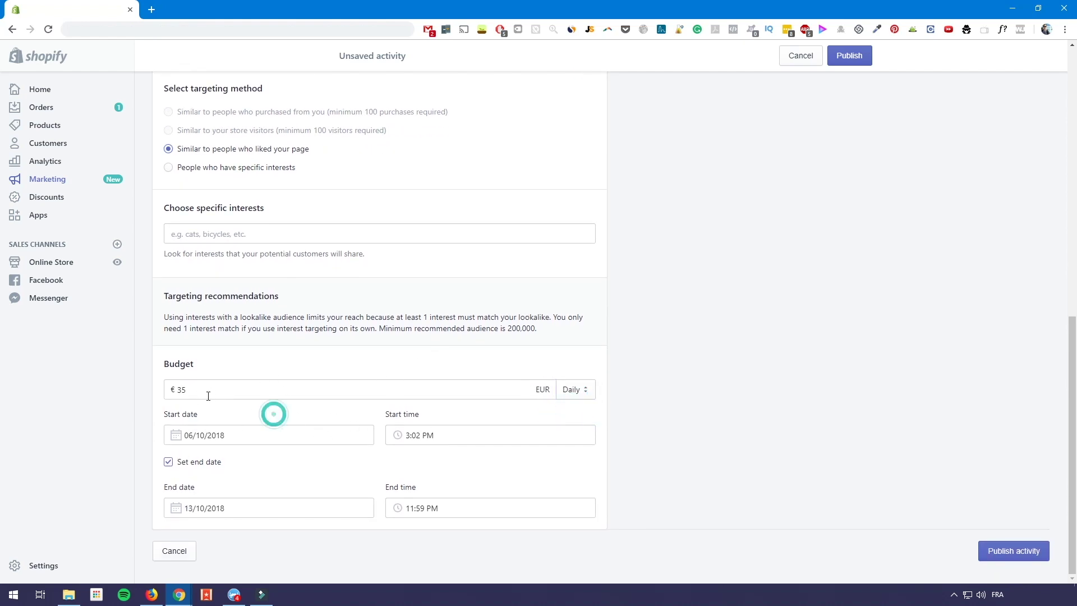
double_click(207, 395)
text(5)
click(212, 331)
Step: Publish the Facebook Marketing campaign and open the report of its Facebook carousel ad
scroll(295, 440, up, 10)
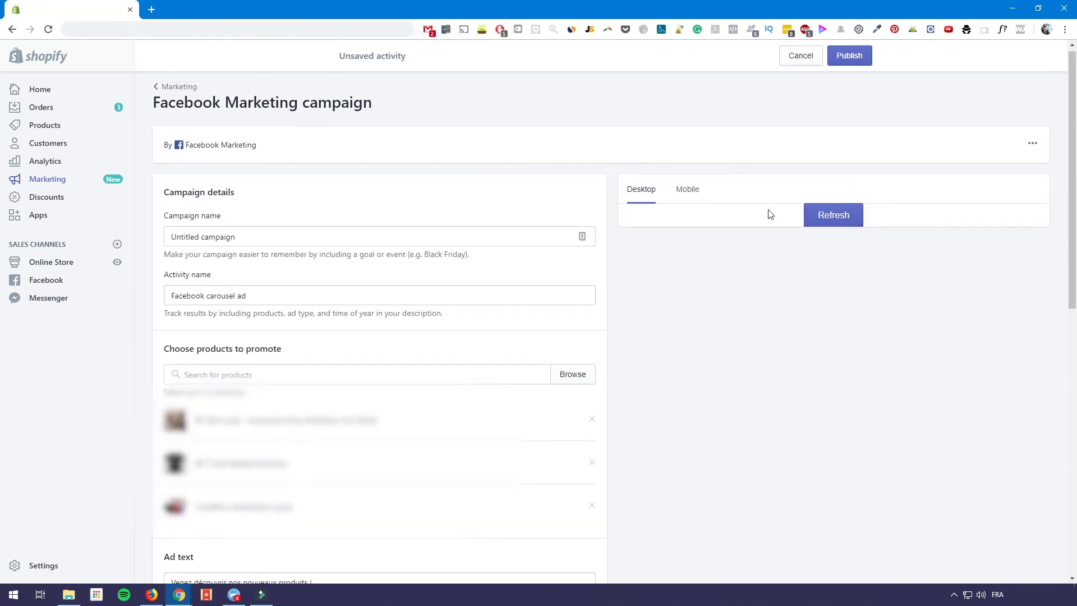
click(849, 55)
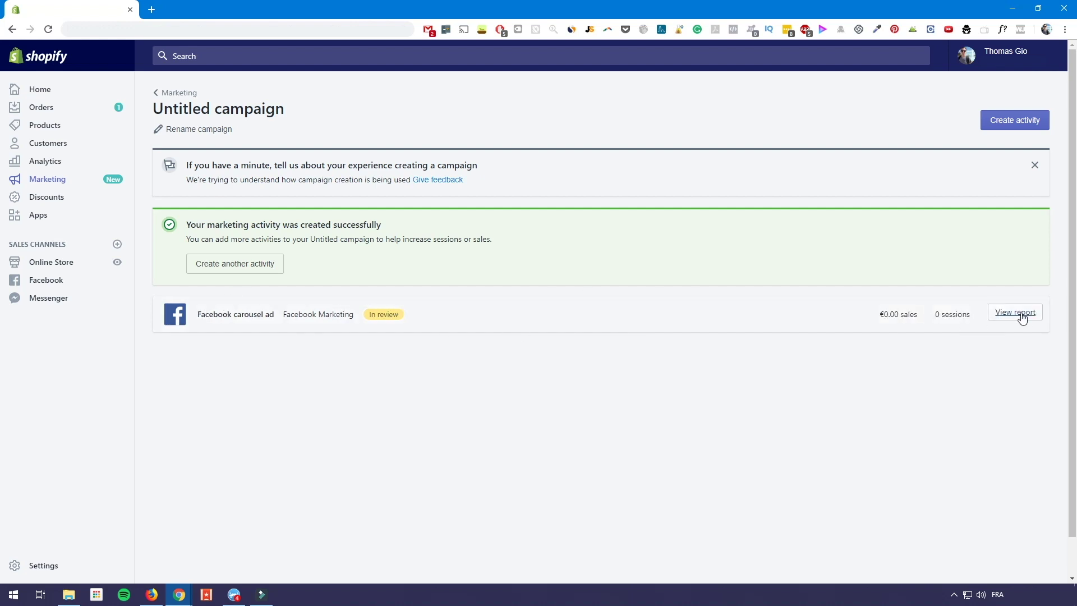
click(1018, 314)
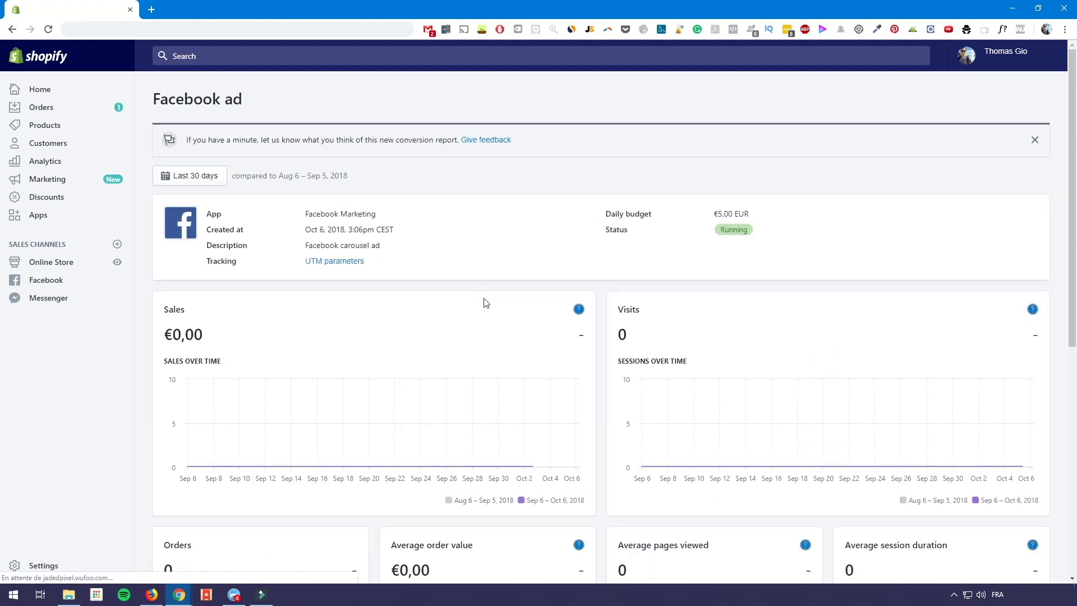
Step: Examine the ad report's sales, visits, orders, conversion rate, top products and location sections, along with its budget and status
scroll(484, 301, down, 3)
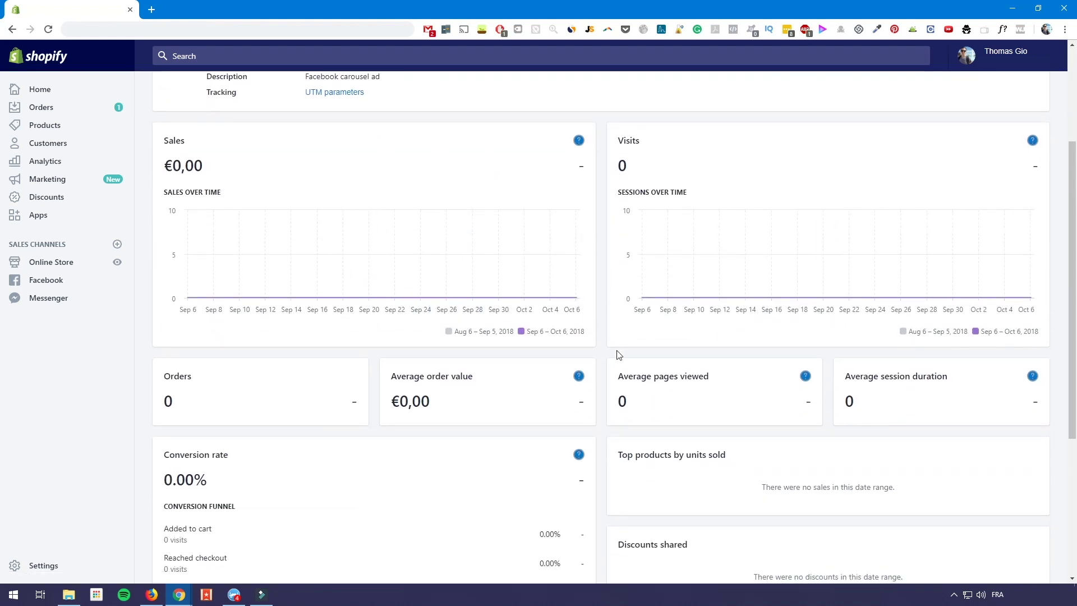
scroll(610, 388, down, 4)
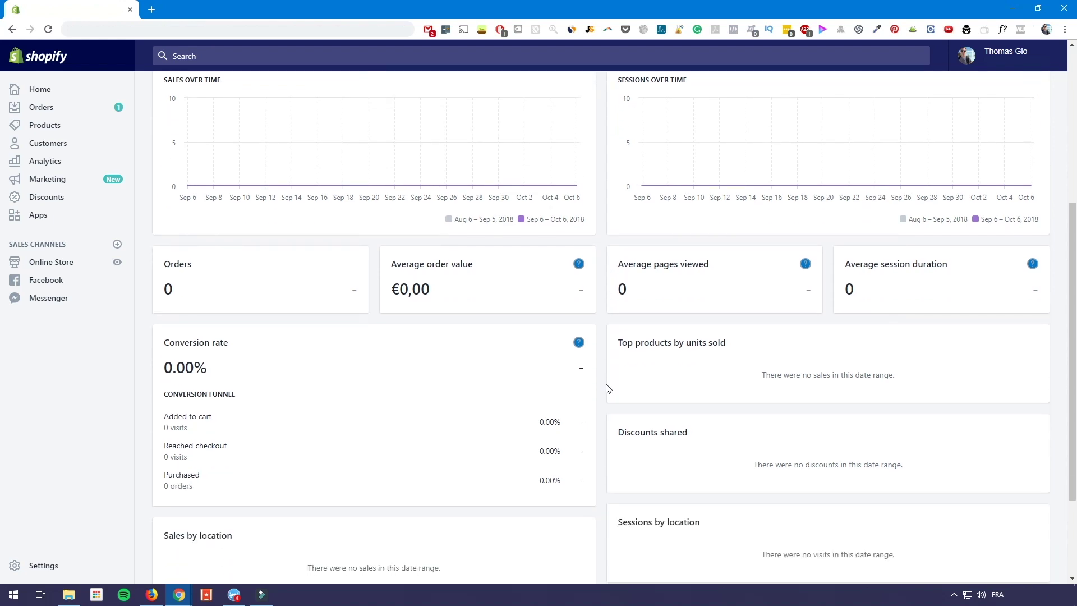
scroll(609, 389, up, 4)
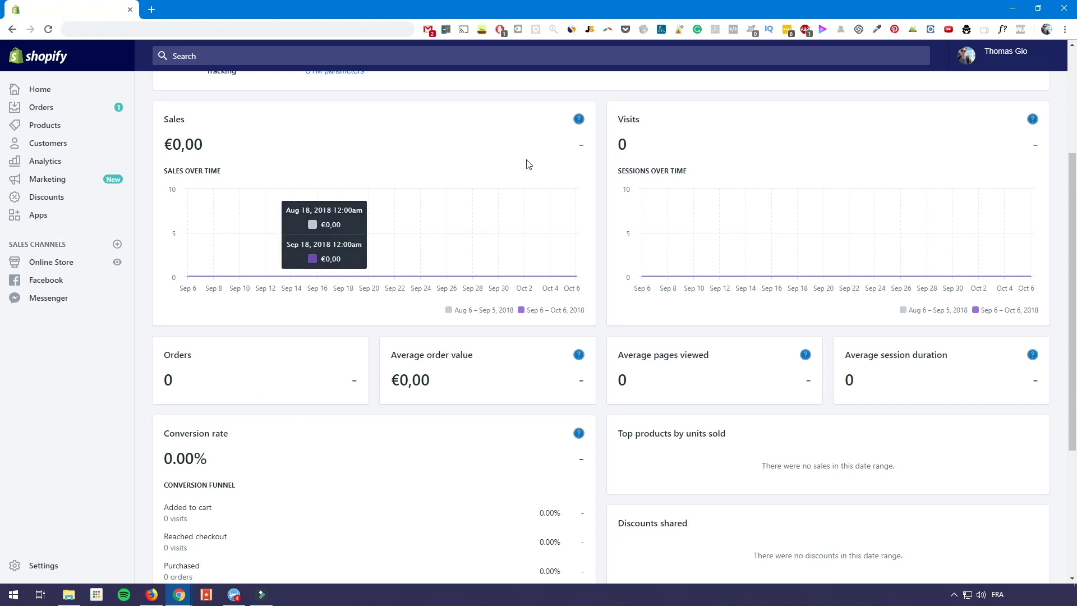
scroll(617, 436, down, 2)
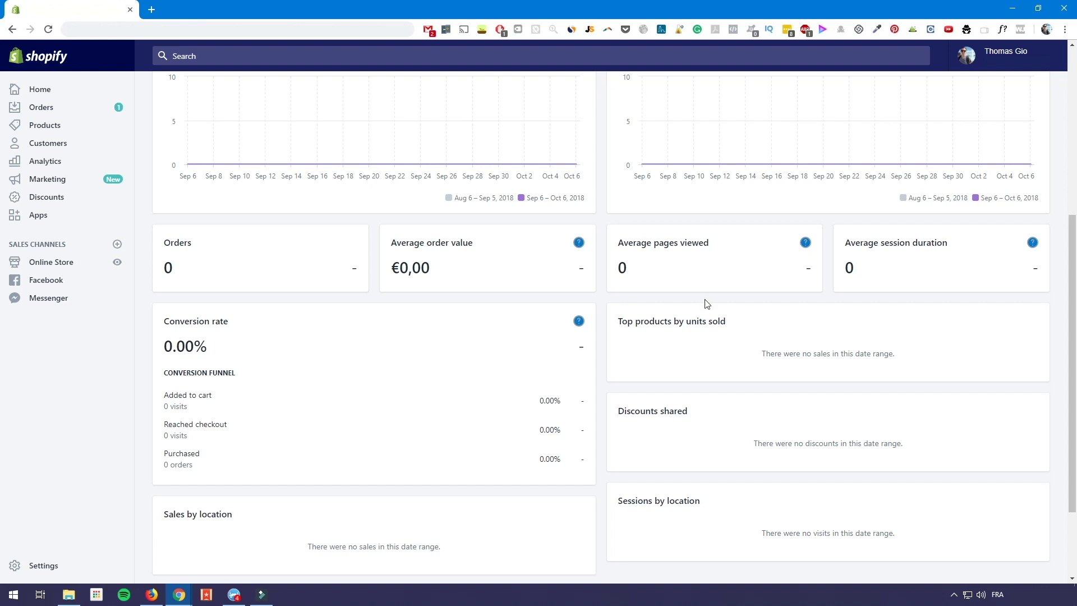
scroll(706, 376, up, 2)
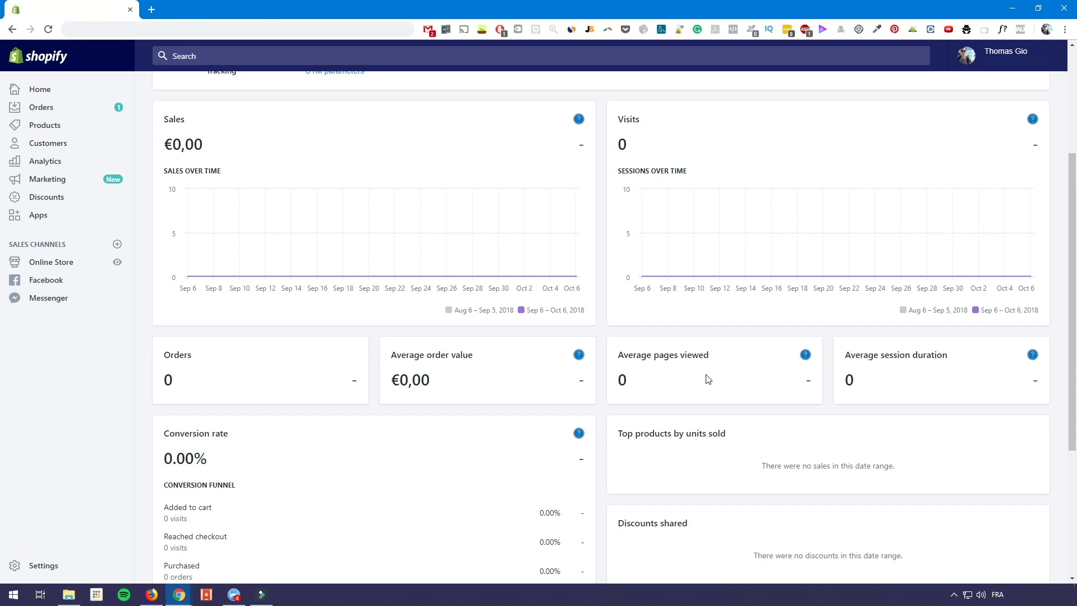
scroll(724, 370, up, 3)
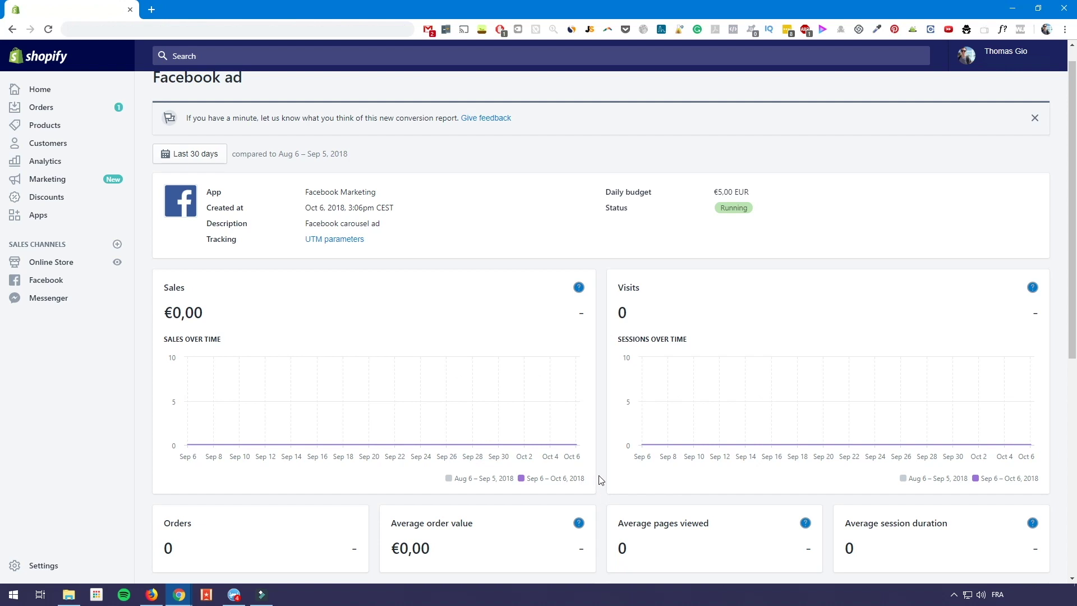
scroll(600, 481, down, 2)
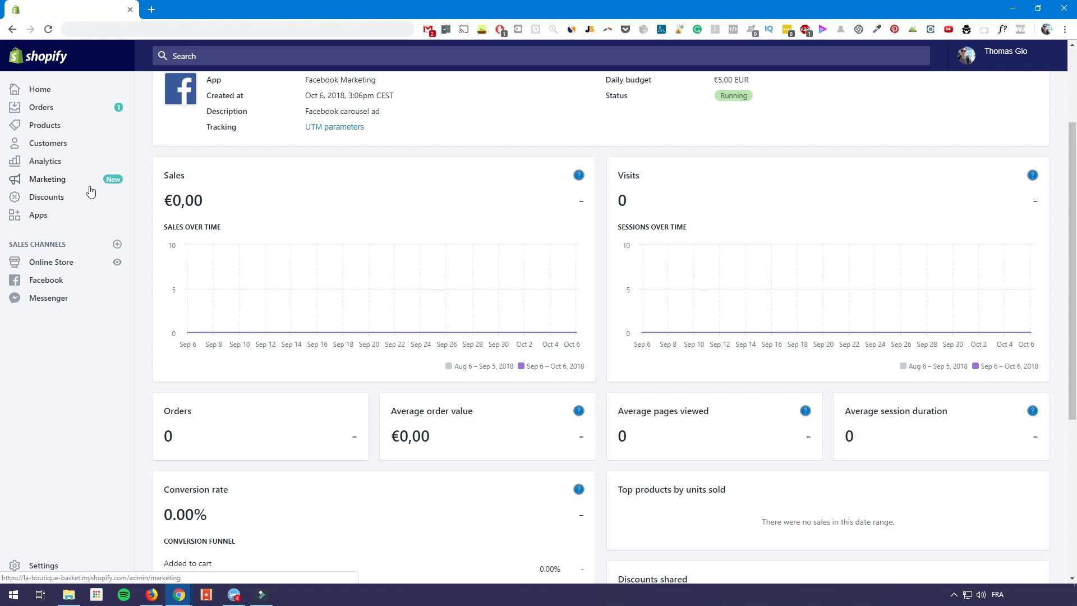
scroll(628, 474, down, 1)
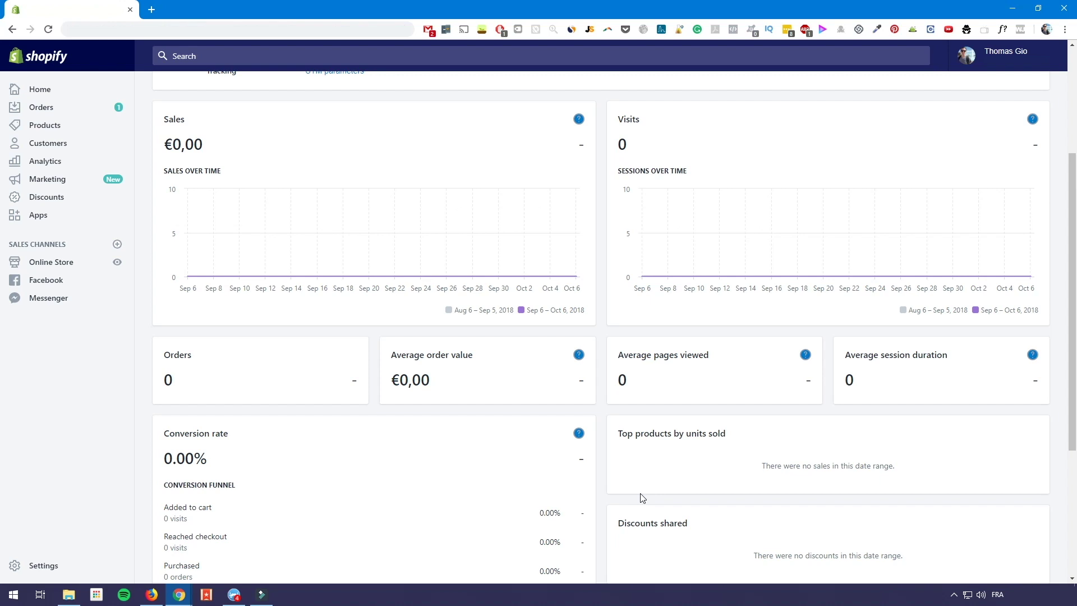
scroll(642, 498, up, 1)
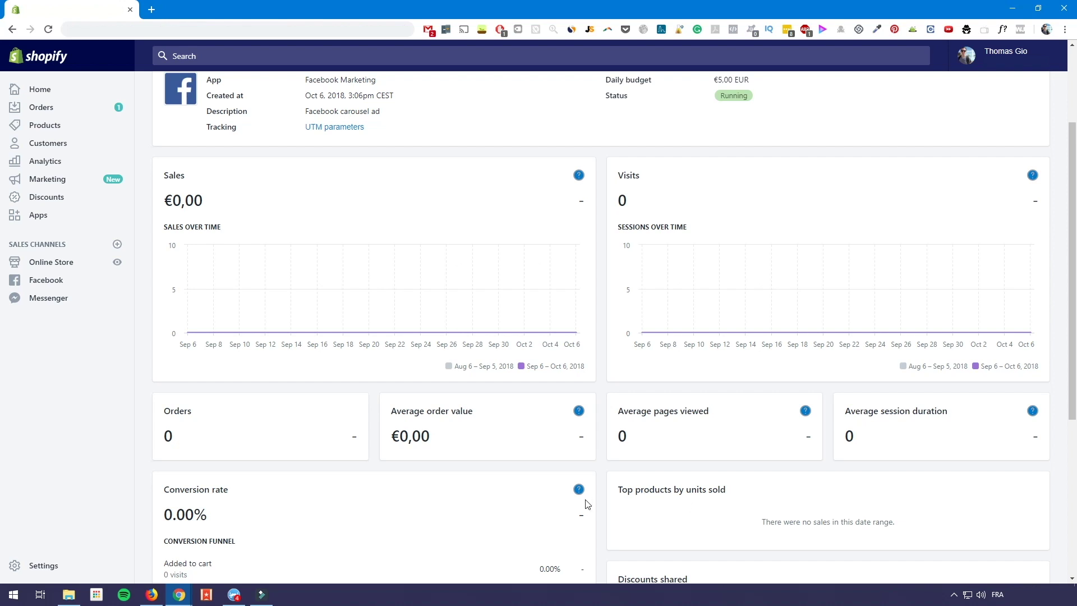
scroll(586, 508, up, 1)
scroll(591, 510, down, 1)
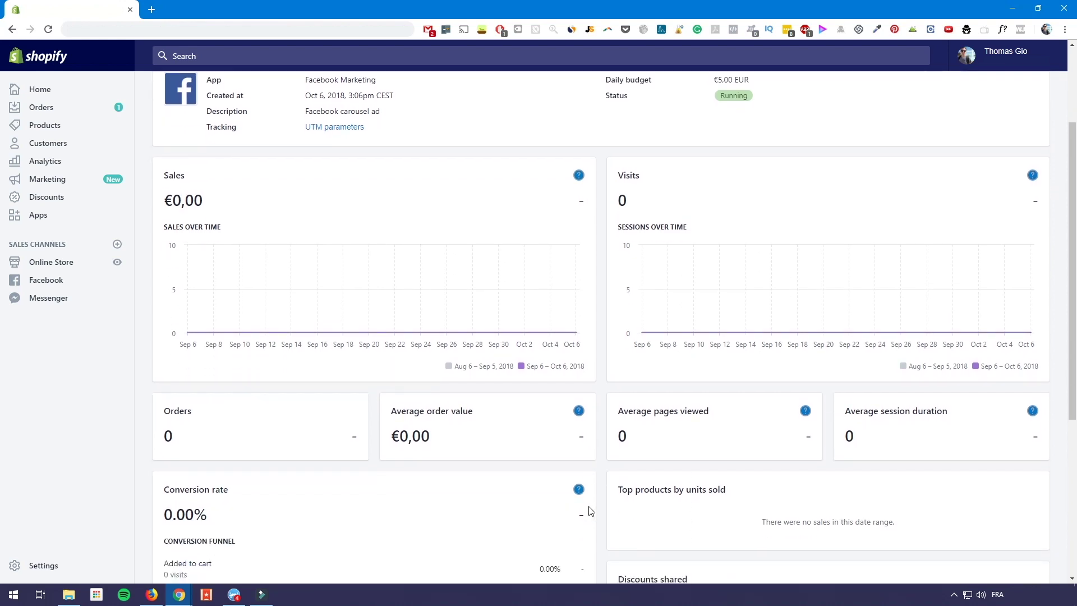